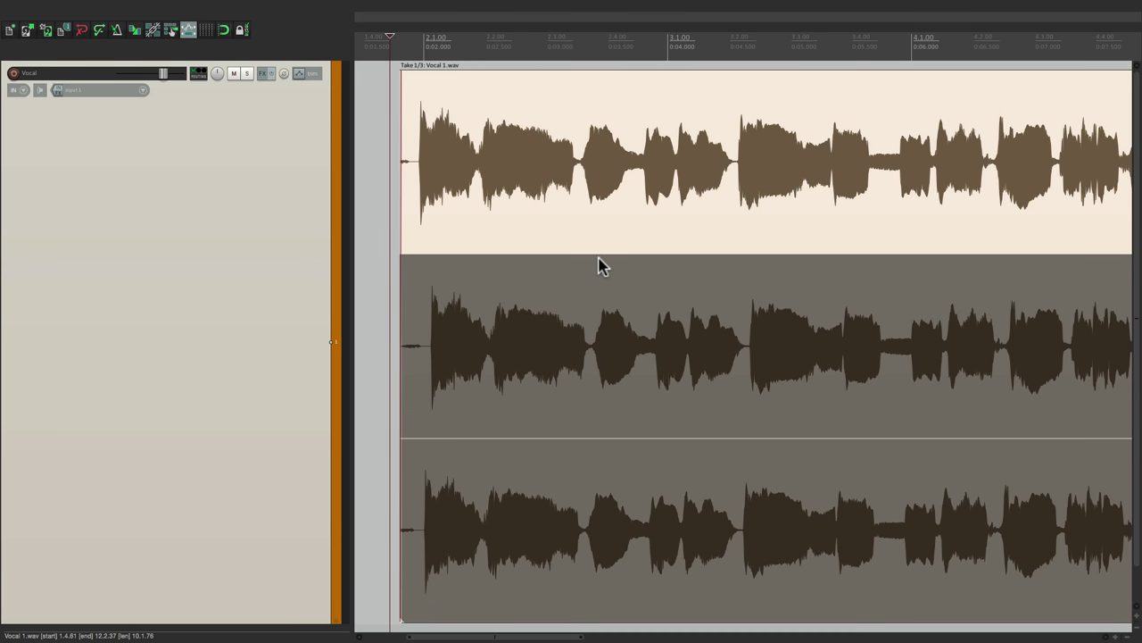
- Cycle through takes 2 and 3, then reactivate take 1 and audition it
{"action": "left_click", "coordinate": [489, 299]}
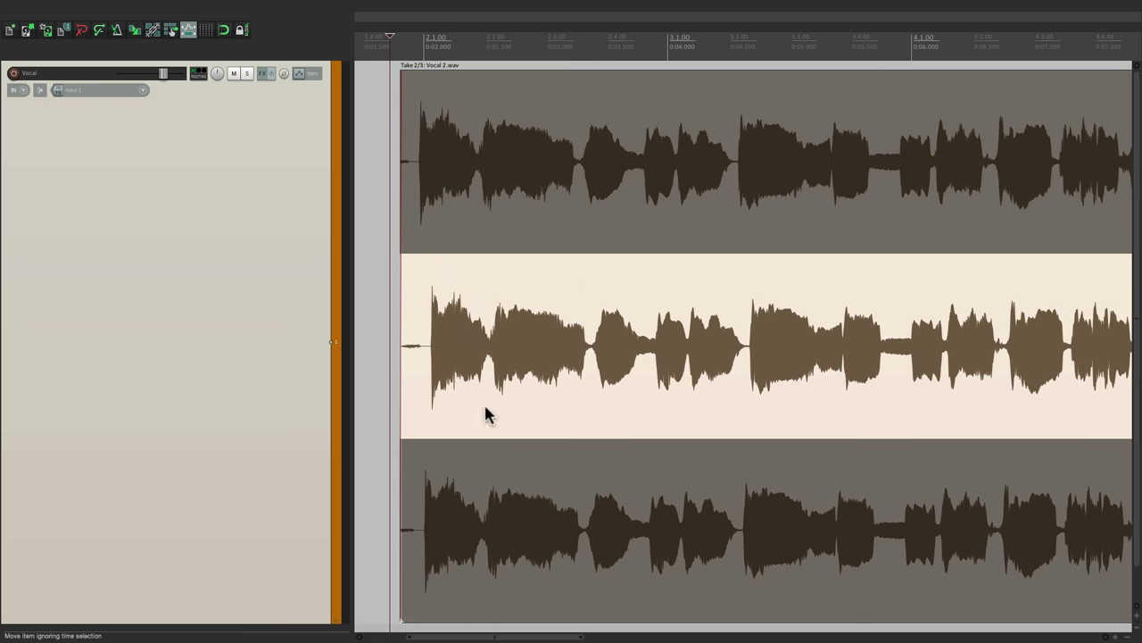
{"action": "left_click", "coordinate": [488, 482]}
{"action": "left_click", "coordinate": [466, 168]}
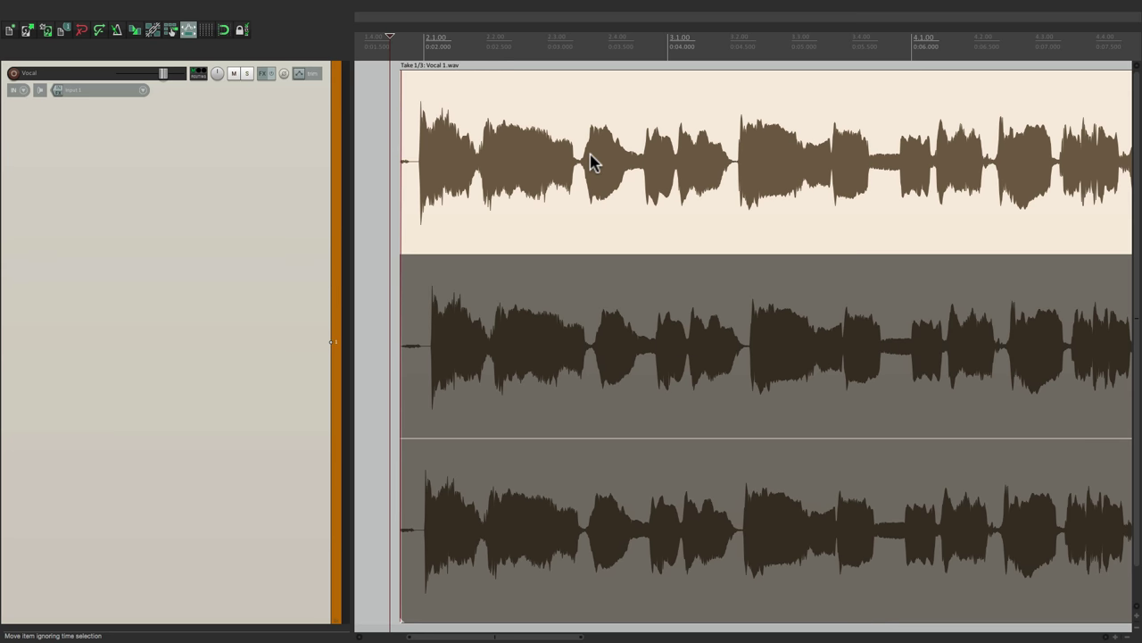
{"action": "key", "text": "space"}
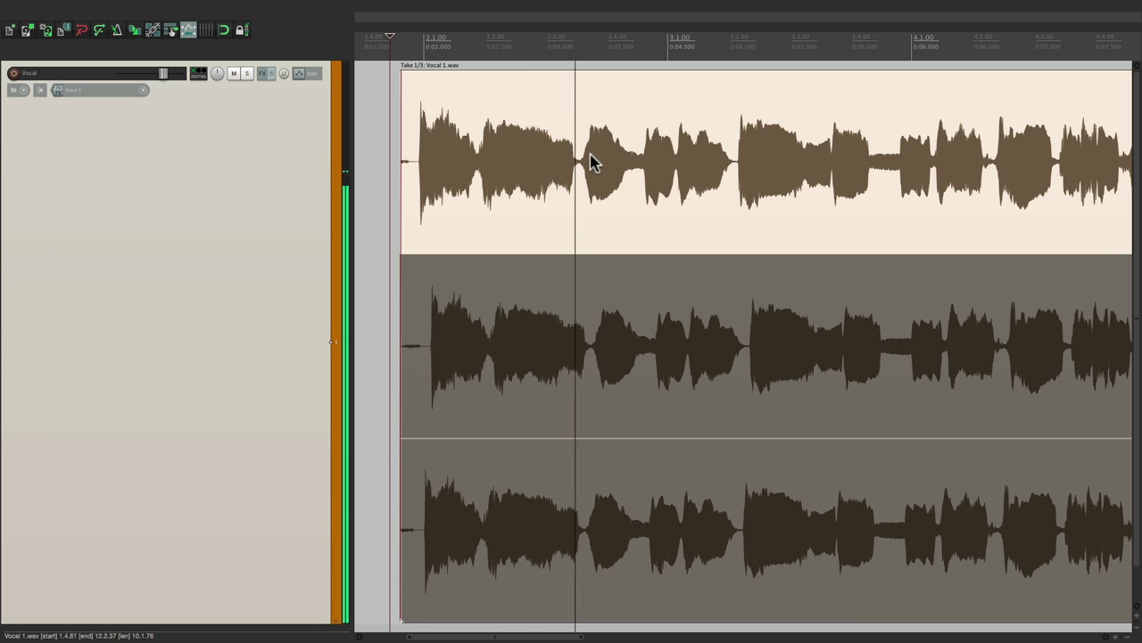
{"action": "key", "text": "space"}
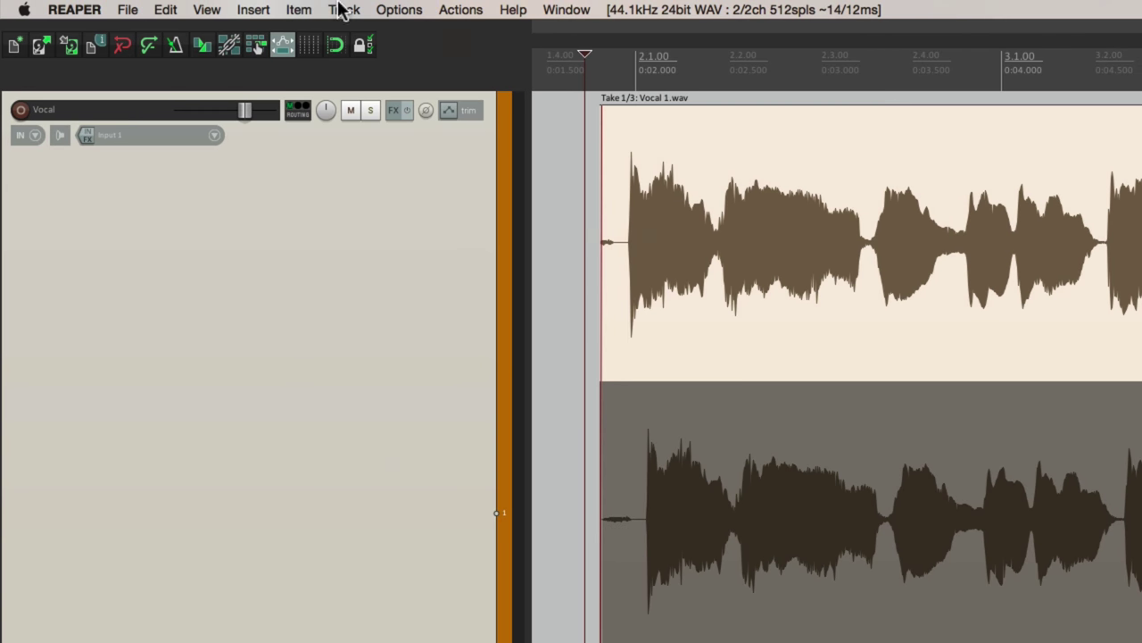
- Add a take volume envelope to the active take, Vocal 1.wav
{"action": "left_click", "coordinate": [207, 7]}
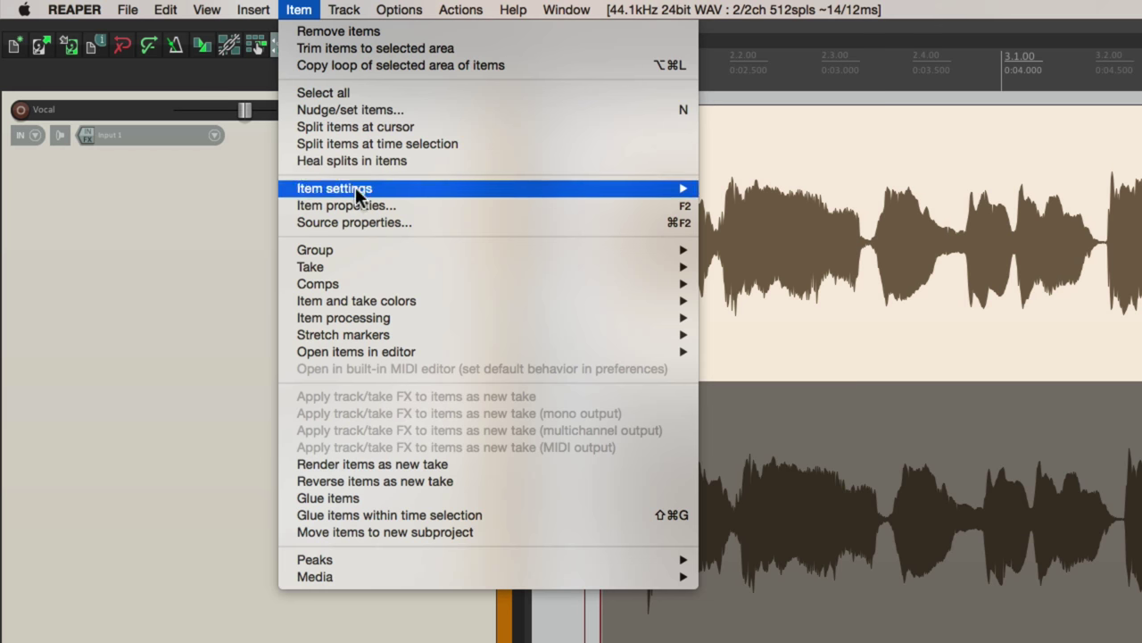
{"action": "mouse_move", "coordinate": [349, 266]}
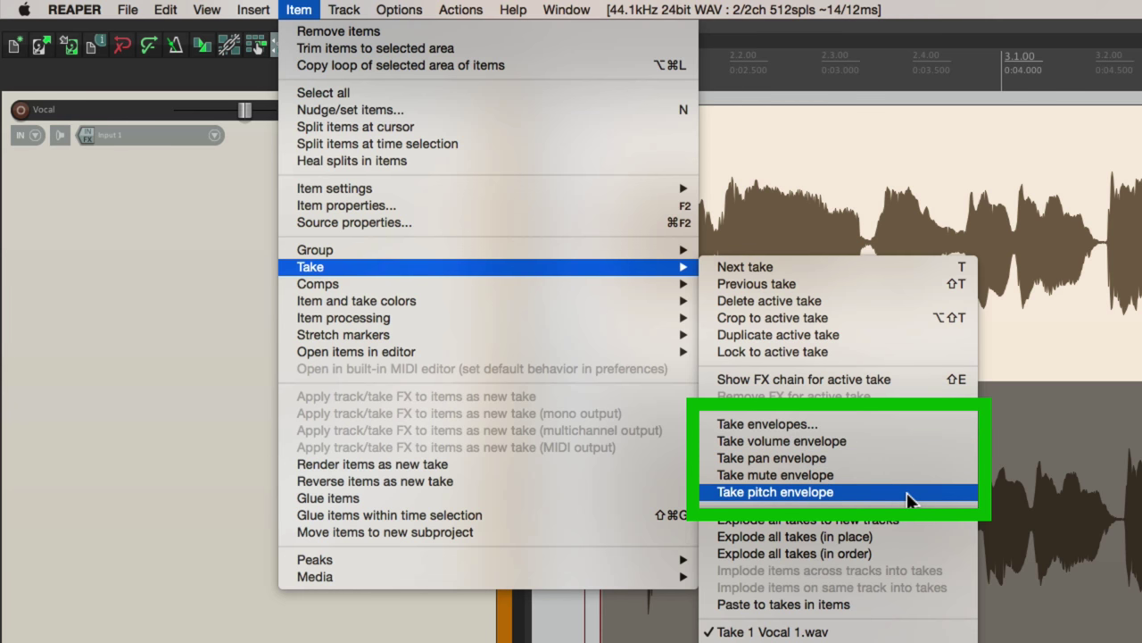
{"action": "left_click", "coordinate": [906, 445]}
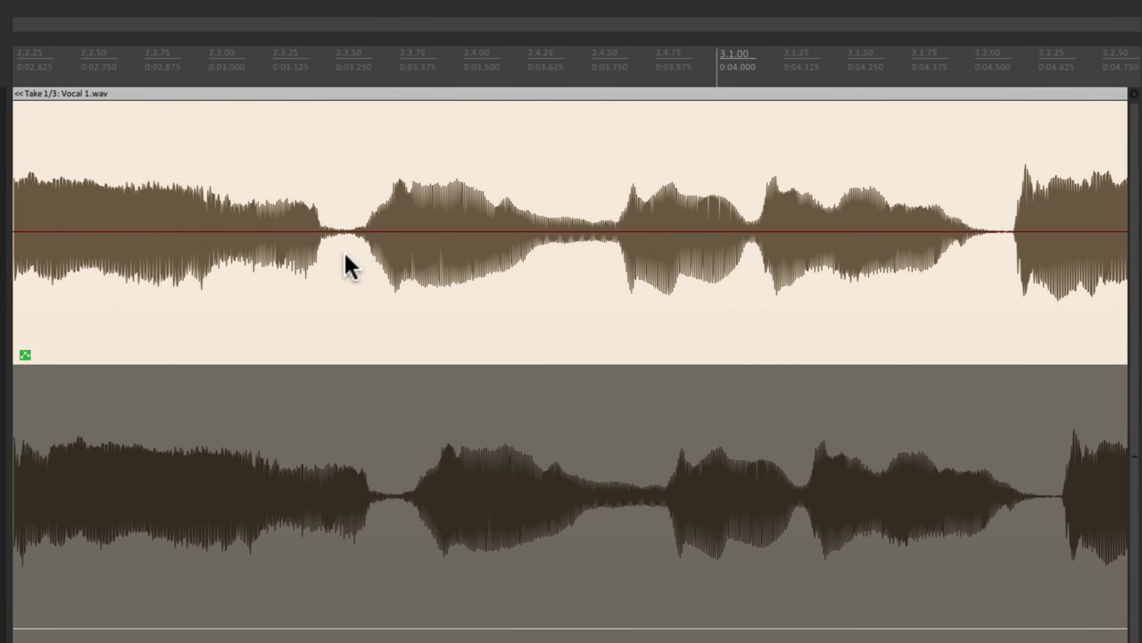
- Add four volume envelope points around the quiet phrase and raise the middle section
{"action": "left_click", "coordinate": [320, 231], "text": "shift"}
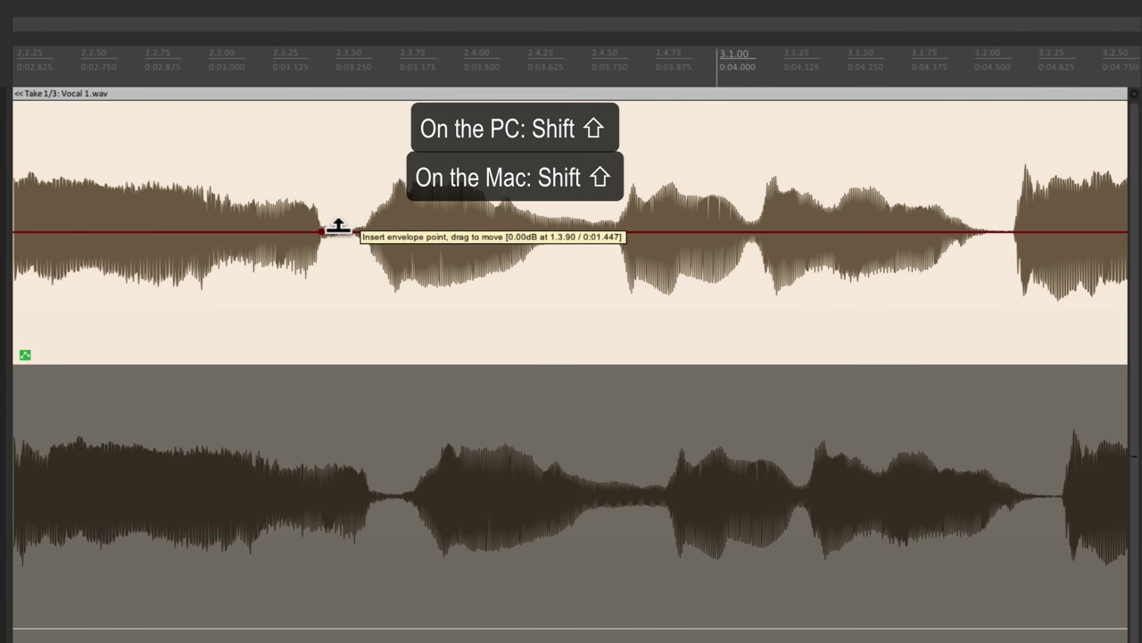
{"action": "left_click", "coordinate": [338, 230], "text": "shift"}
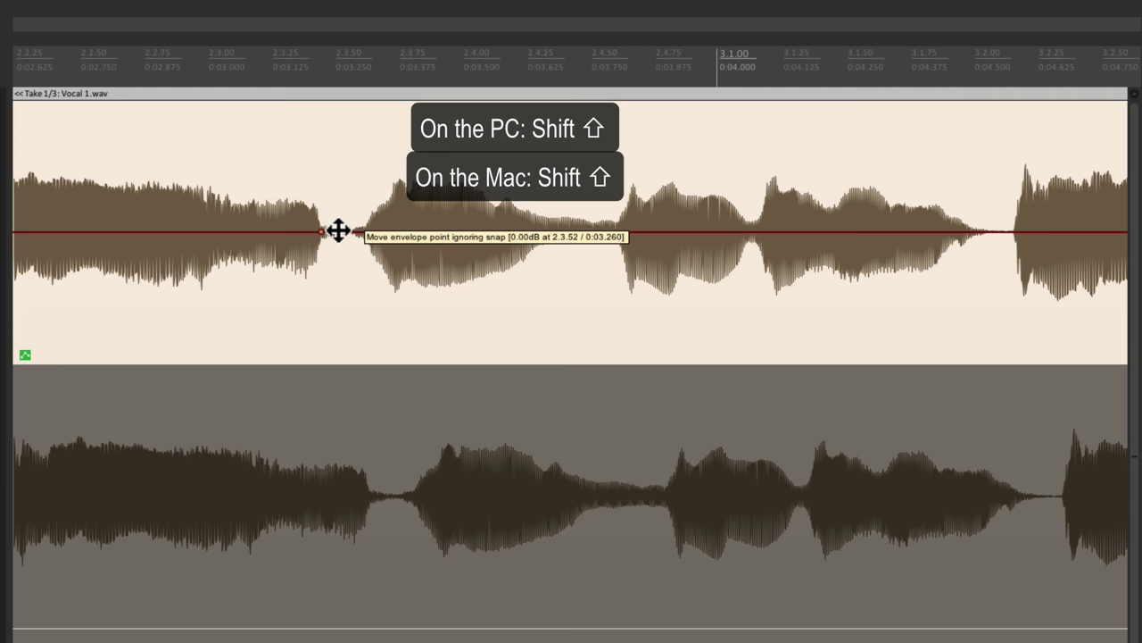
{"action": "left_click", "coordinate": [577, 231], "text": "shift"}
{"action": "left_click", "coordinate": [595, 231], "text": "shift"}
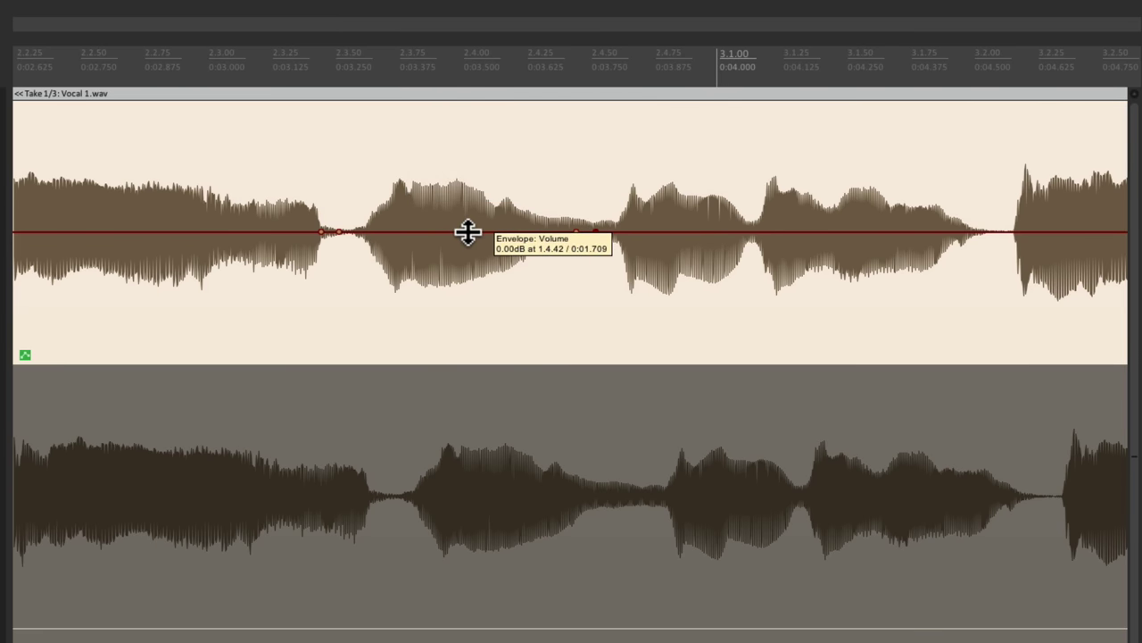
{"action": "left_click_drag", "start_coordinate": [467, 232], "coordinate": [469, 163]}
- Play the take from its start and lower the raised plateau slightly
{"action": "scroll", "coordinate": [481, 230], "scroll_direction": "down", "scroll_amount": 3}
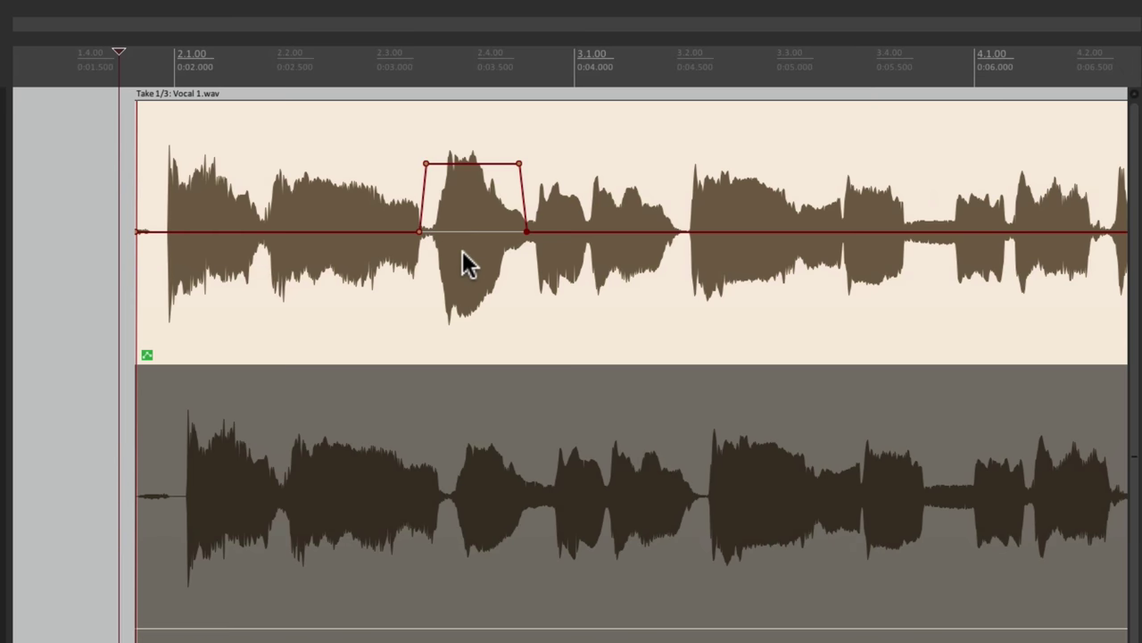
{"action": "left_click", "coordinate": [117, 229]}
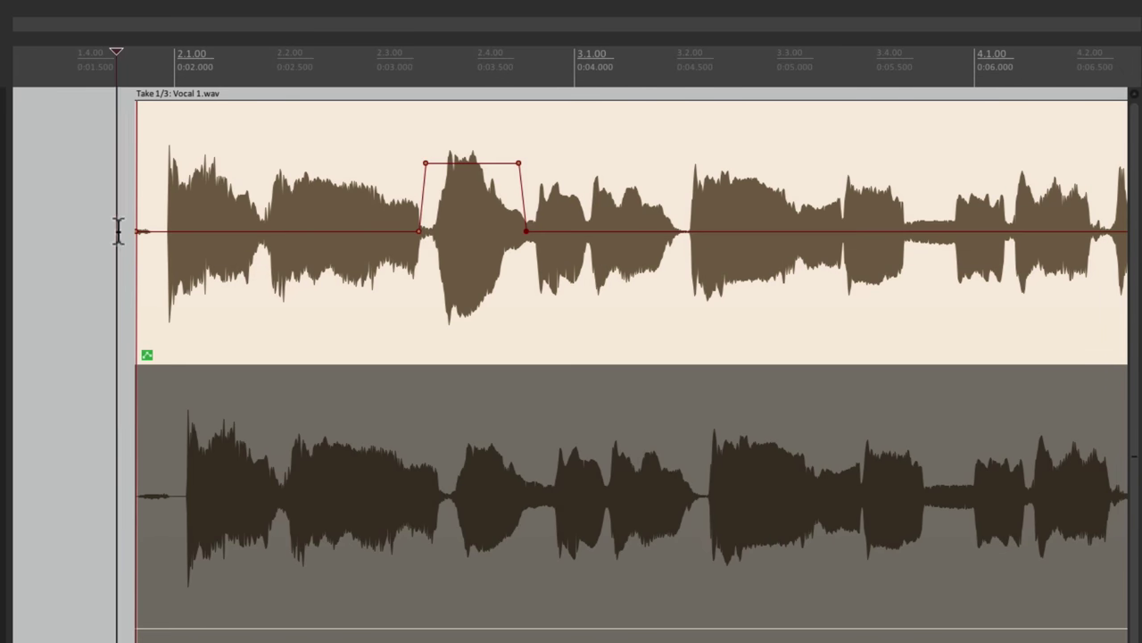
{"action": "key", "text": "space"}
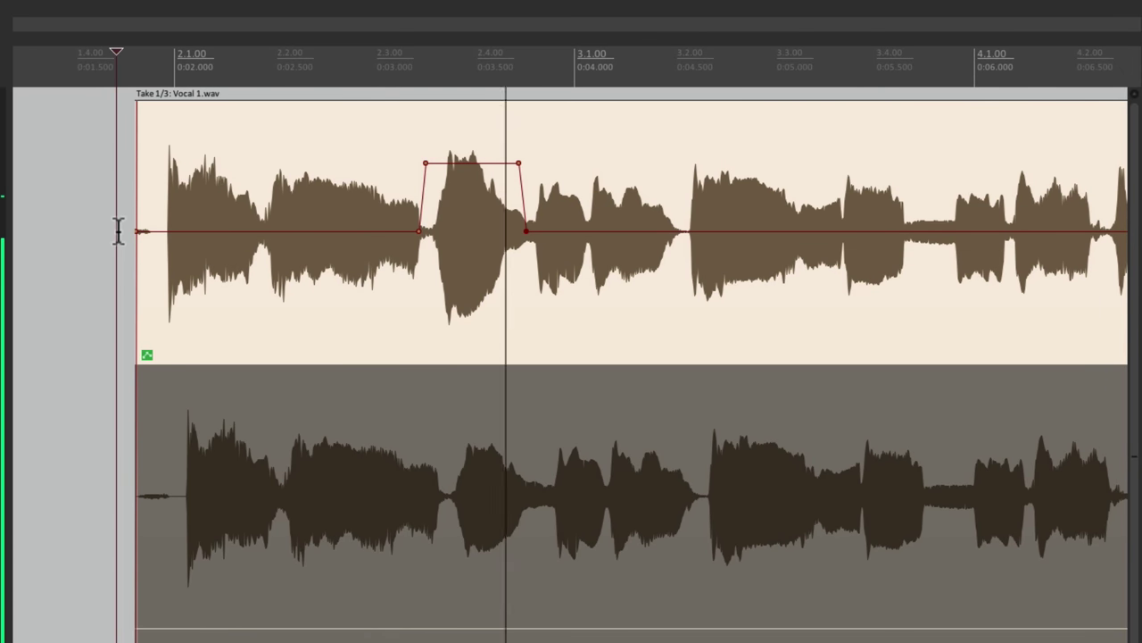
{"action": "key", "text": "space"}
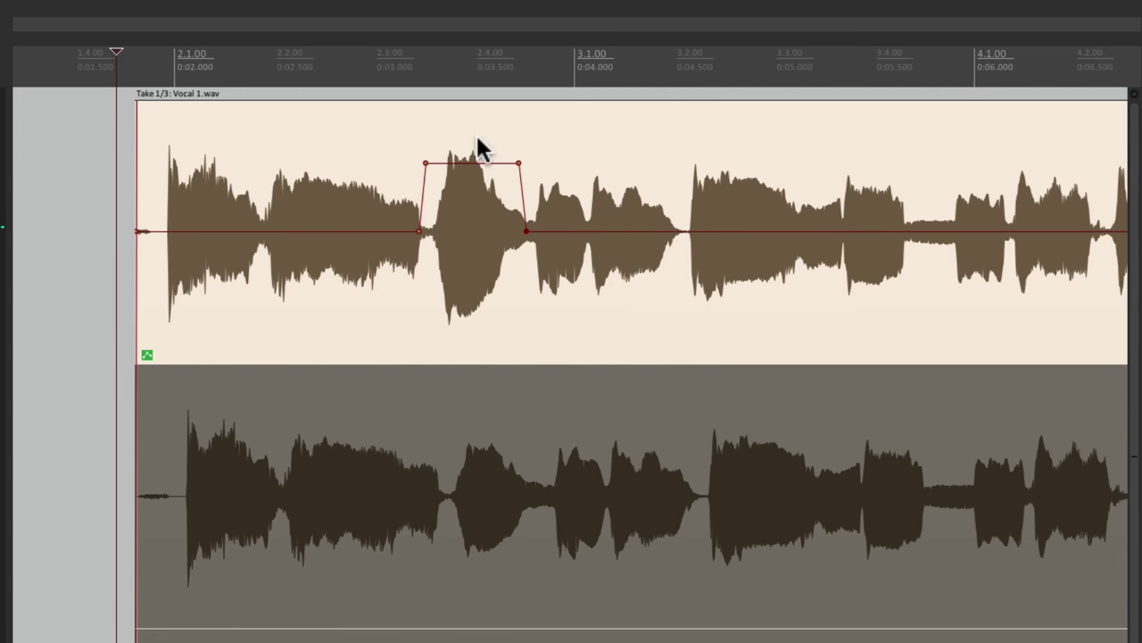
{"action": "mouse_move", "coordinate": [467, 159]}
{"action": "left_mouse_down"}
{"action": "mouse_move", "coordinate": [467, 262]}
{"action": "mouse_move", "coordinate": [467, 166]}
{"action": "left_mouse_up"}
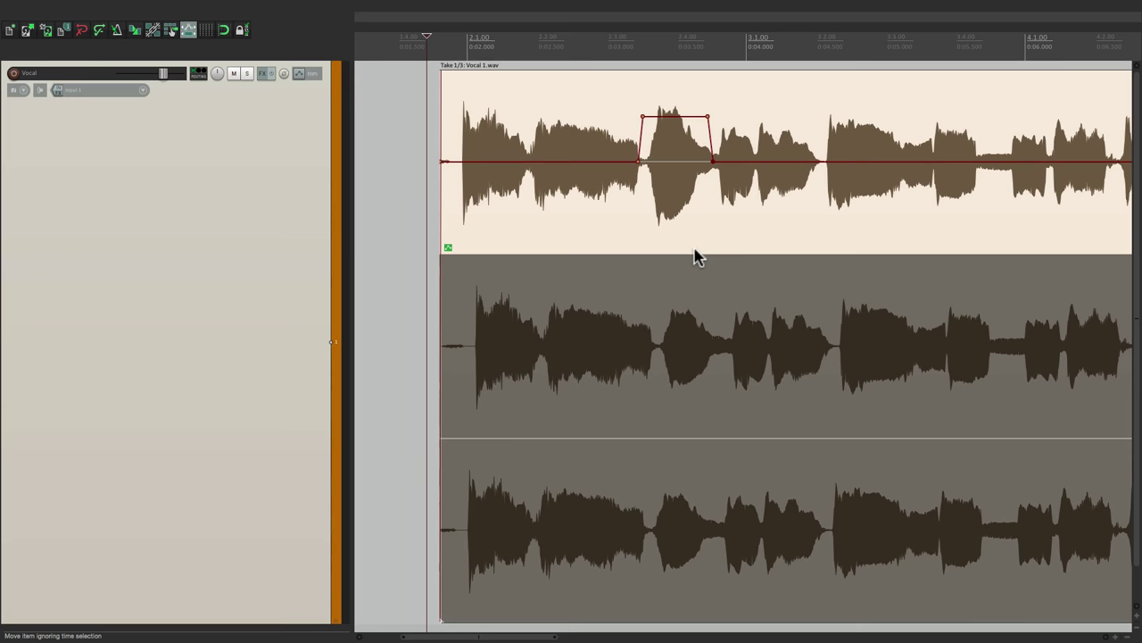
- Make take 2, Vocal 2.wav, active and audition it
{"action": "left_click", "coordinate": [610, 299]}
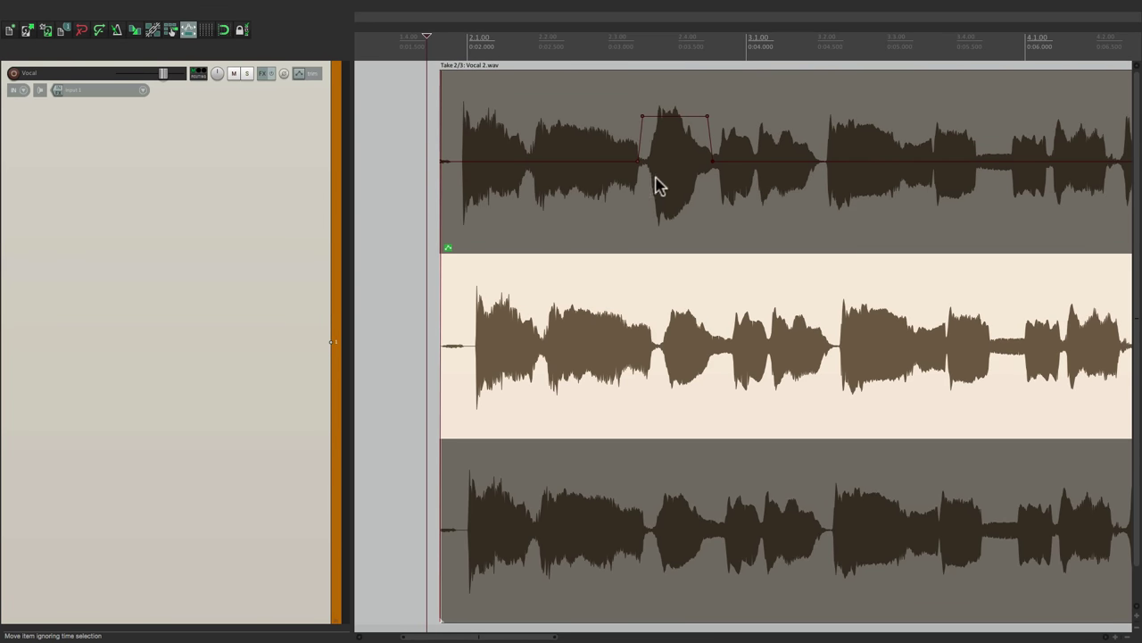
{"action": "key", "text": "space"}
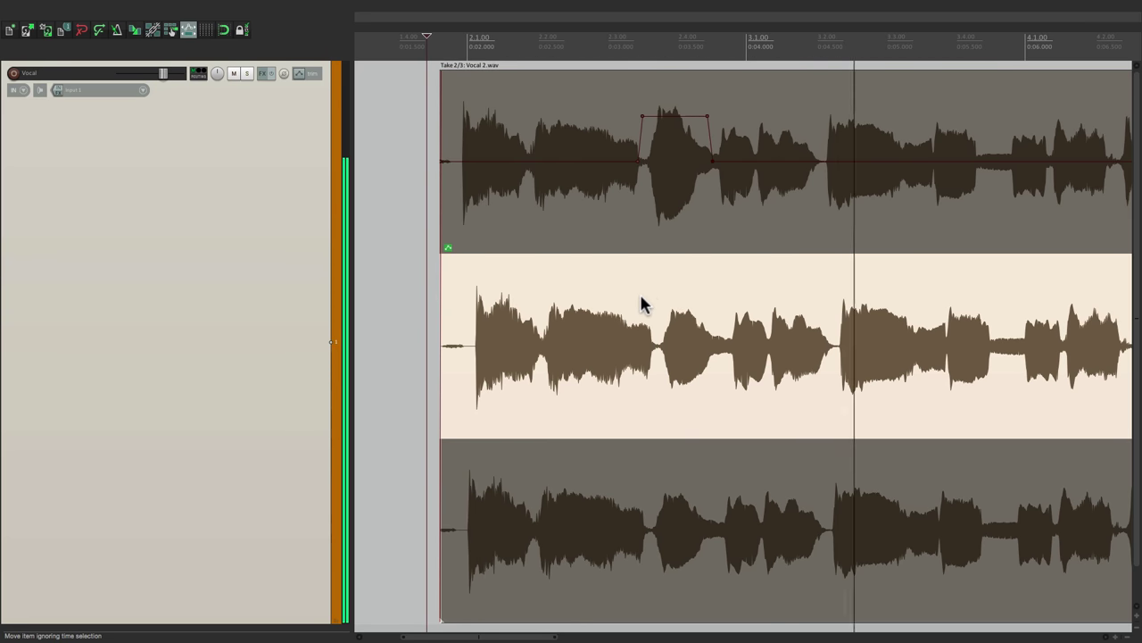
{"action": "key", "text": "space"}
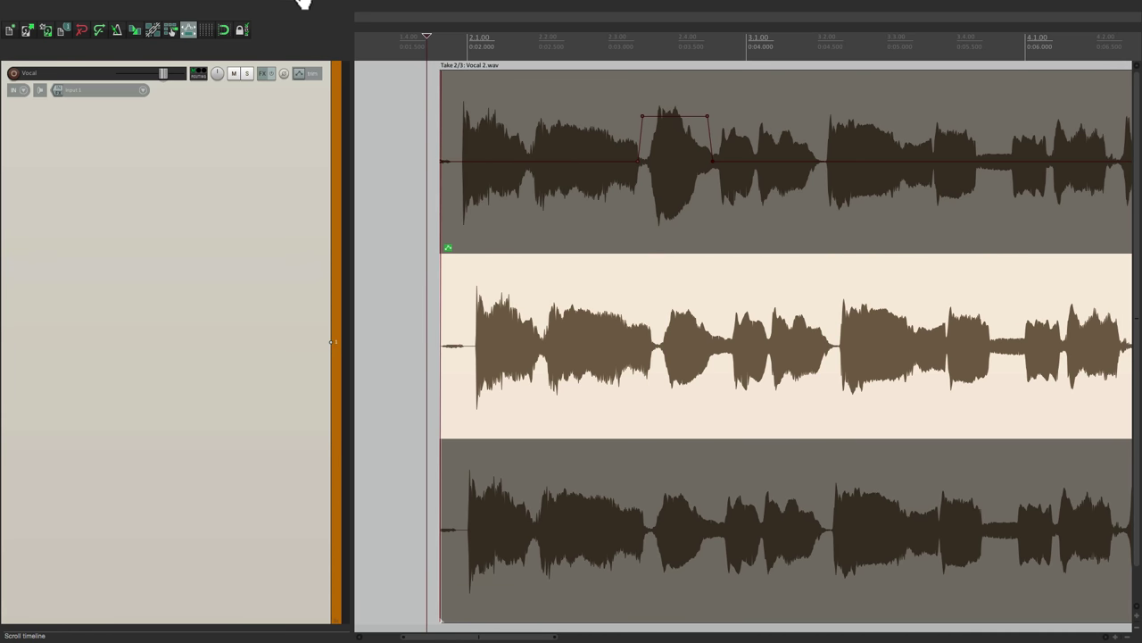
- Add a take volume envelope to take 2
{"action": "right_click", "coordinate": [483, 269]}
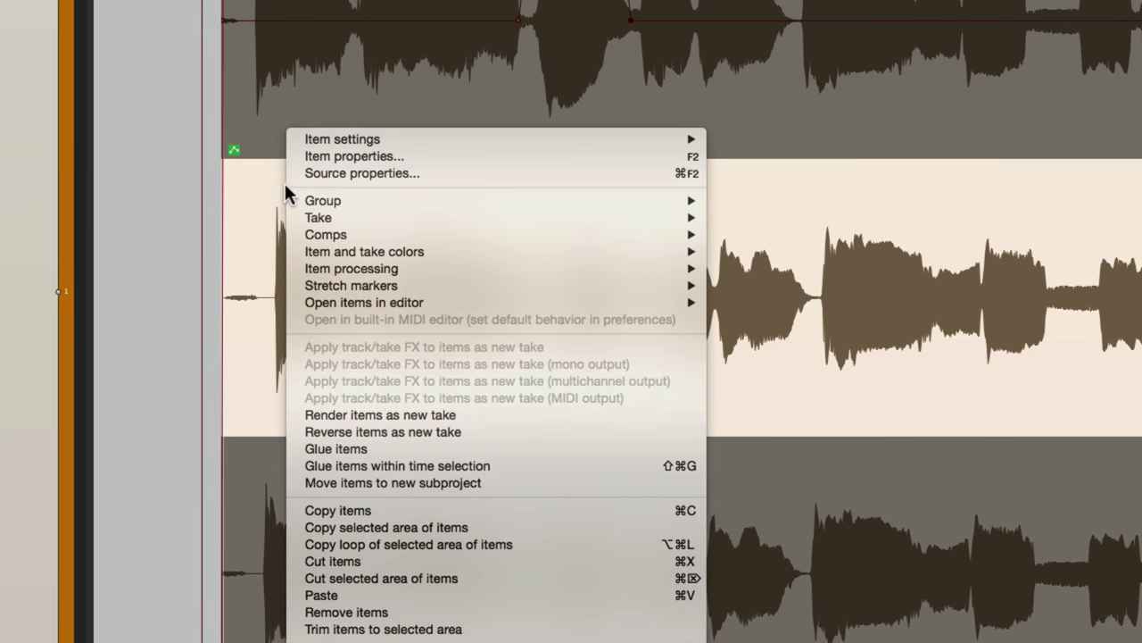
{"action": "mouse_move", "coordinate": [293, 217]}
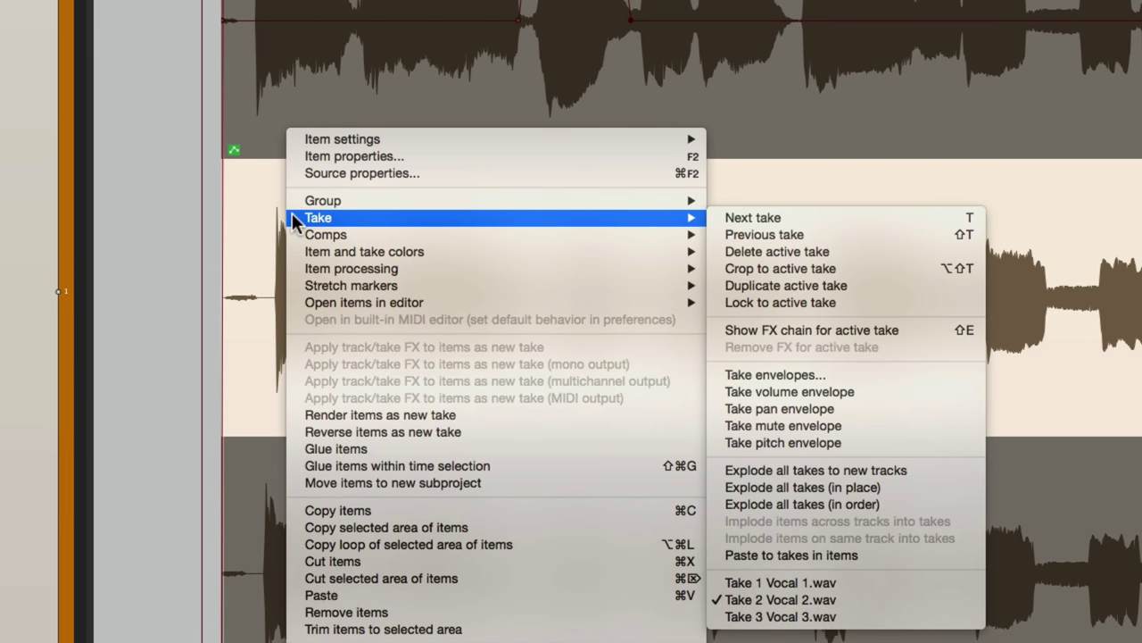
{"action": "left_click", "coordinate": [959, 391]}
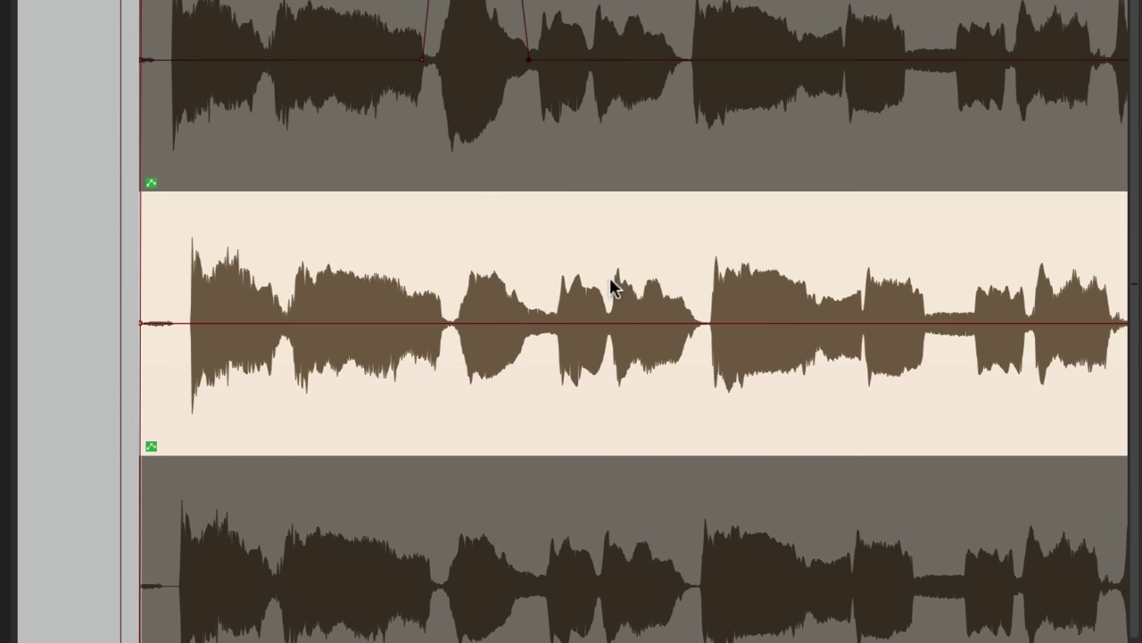
- Add four points on take 2's volume envelope, raise the middle about 1.9 dB, and play it
{"action": "left_click", "coordinate": [442, 322], "text": "shift"}
{"action": "left_click", "coordinate": [457, 323], "text": "shift"}
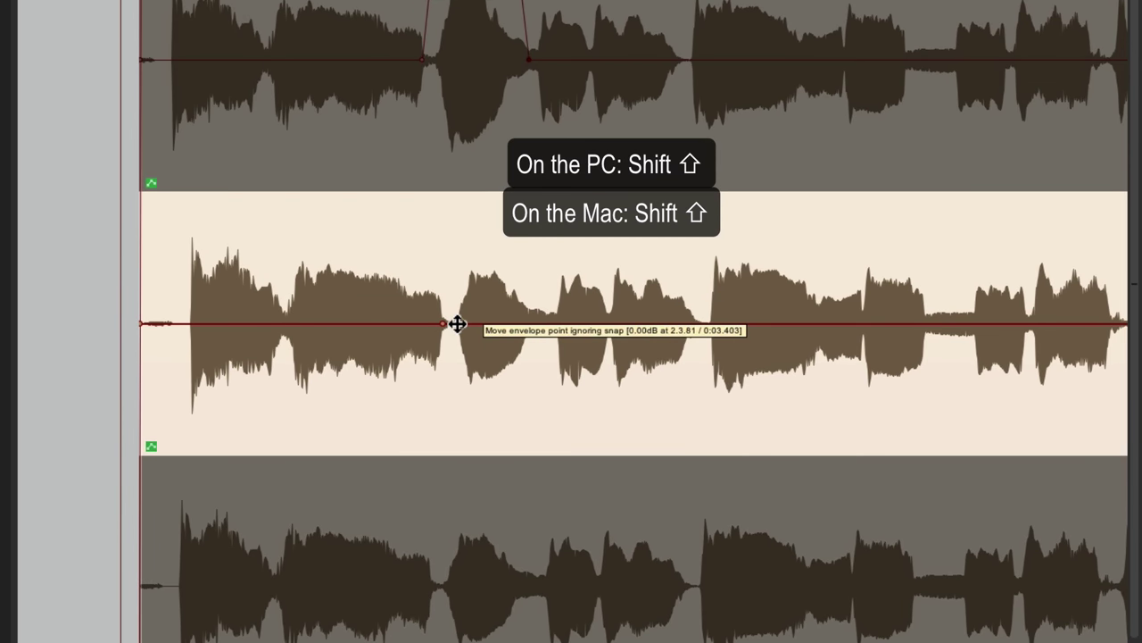
{"action": "left_click", "coordinate": [693, 323], "text": "shift"}
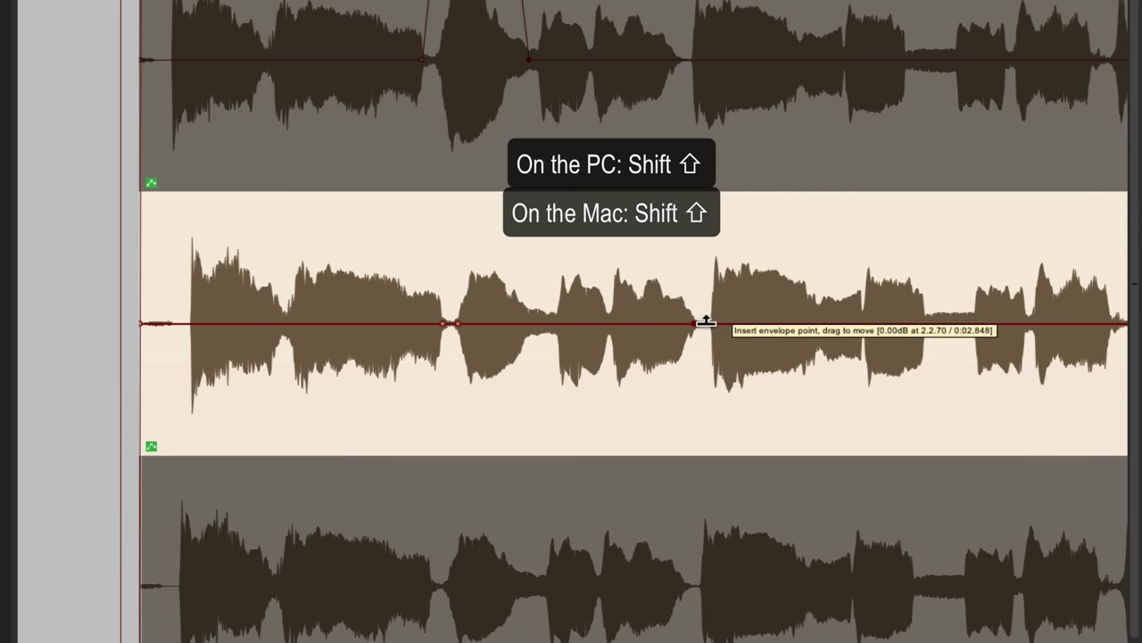
{"action": "left_click", "coordinate": [706, 323], "text": "shift"}
{"action": "left_click_drag", "start_coordinate": [587, 324], "coordinate": [589, 292]}
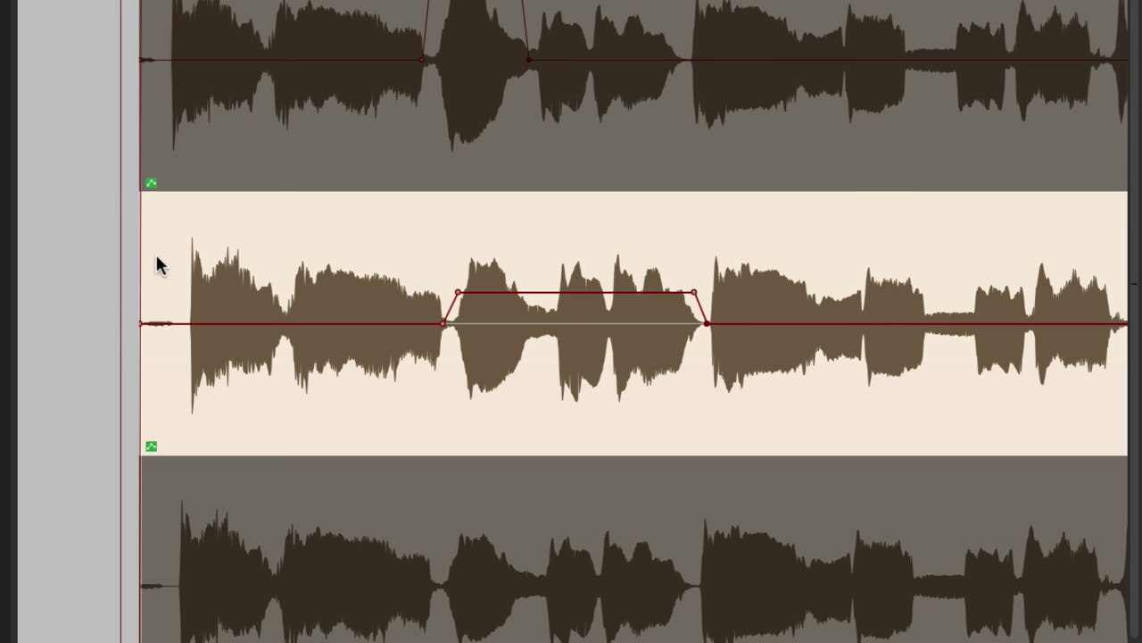
{"action": "key", "text": "space"}
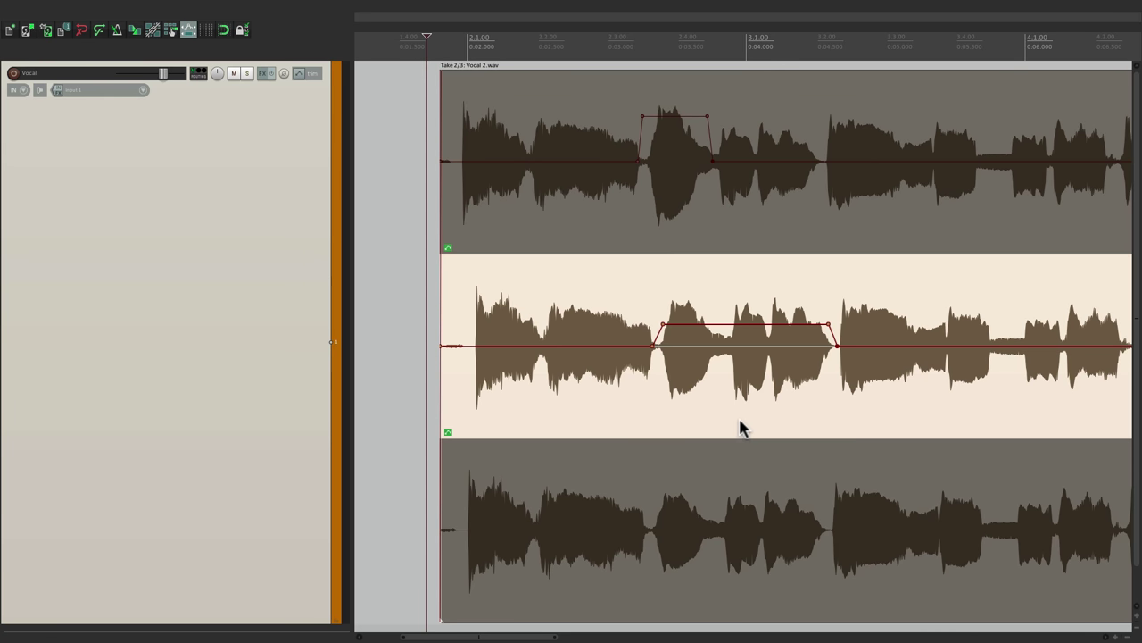
- Reactivate take 1 and add a take pan envelope to it
{"action": "left_click", "coordinate": [749, 117]}
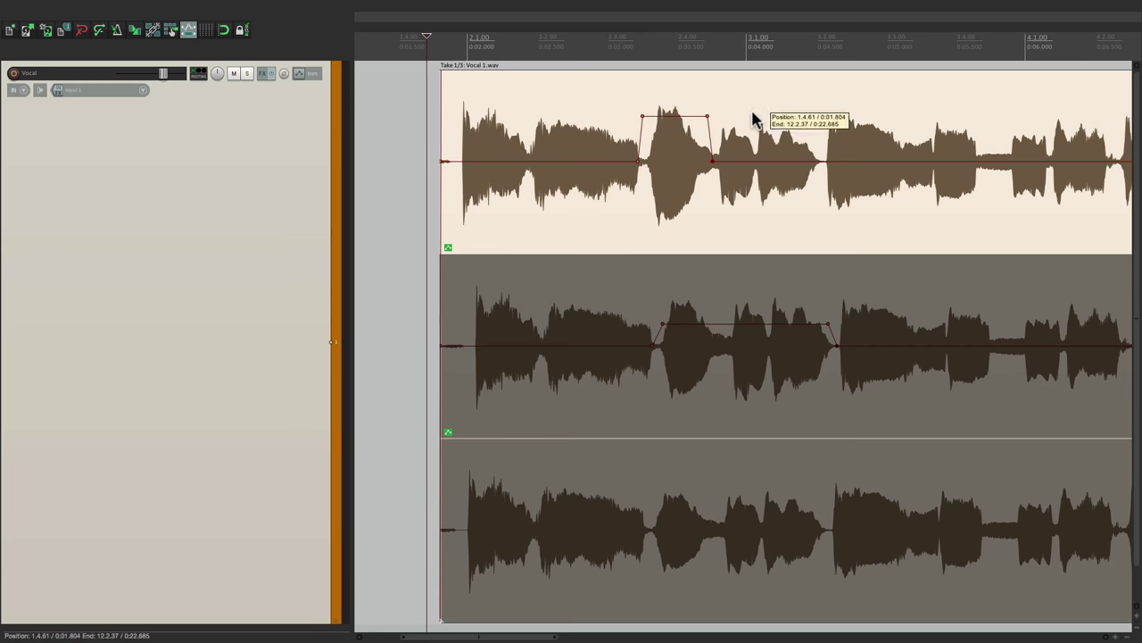
{"action": "right_click", "coordinate": [494, 110]}
{"action": "mouse_move", "coordinate": [501, 170]}
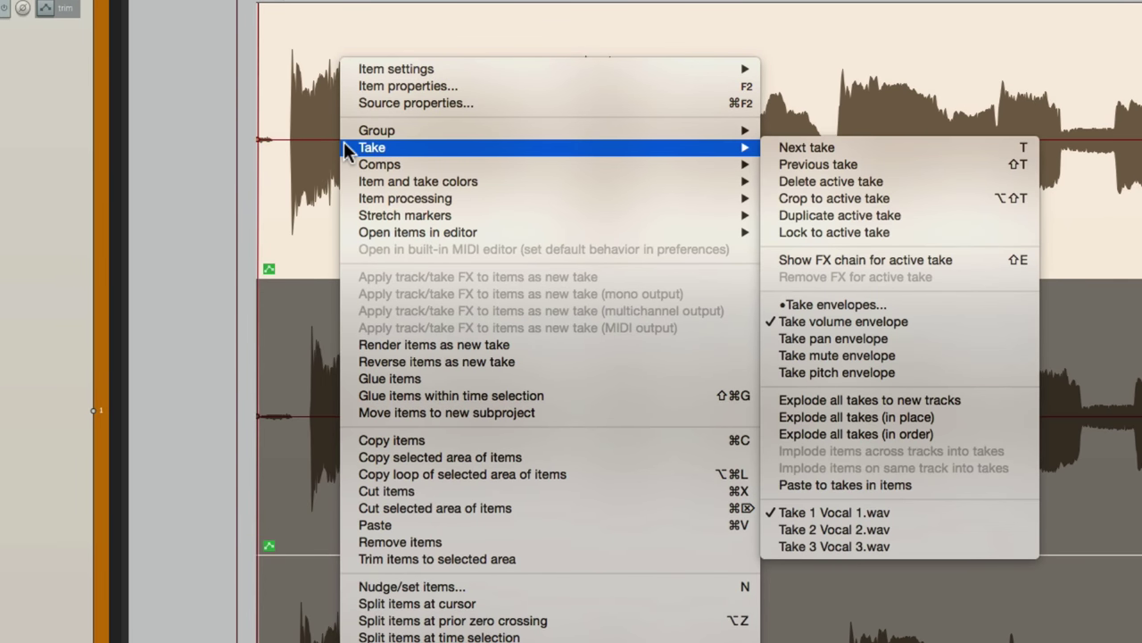
{"action": "left_click", "coordinate": [1007, 341]}
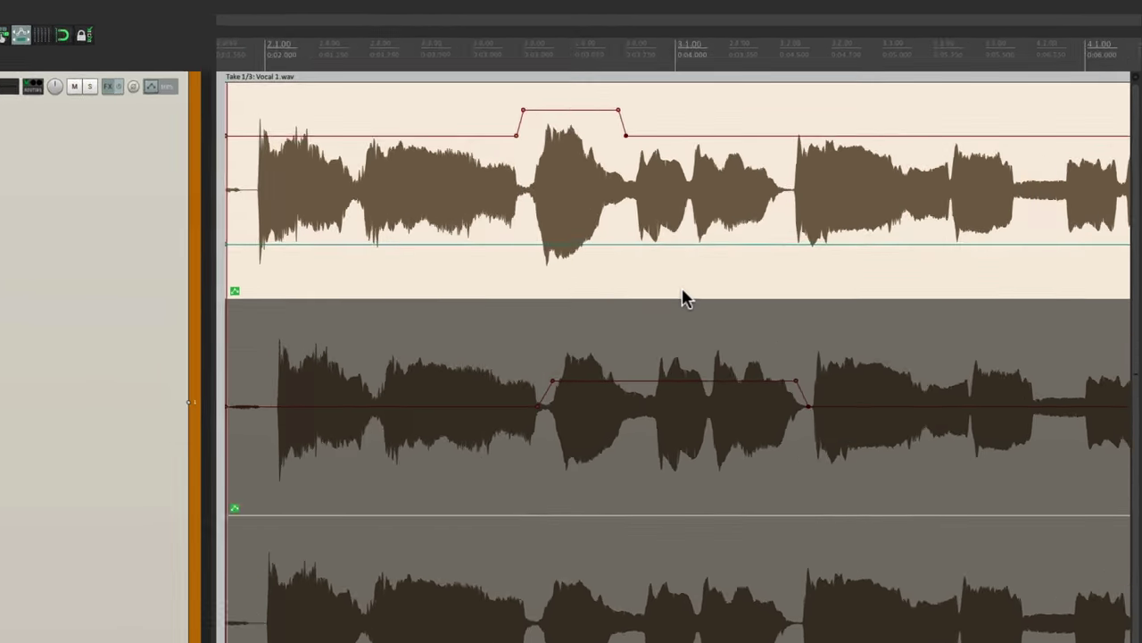
- Add six points along take 1's pan envelope to bracket two phrases
{"action": "scroll", "coordinate": [751, 253], "scroll_direction": "up", "scroll_amount": 5}
{"action": "scroll", "coordinate": [580, 363], "scroll_direction": "up", "scroll_amount": 1}
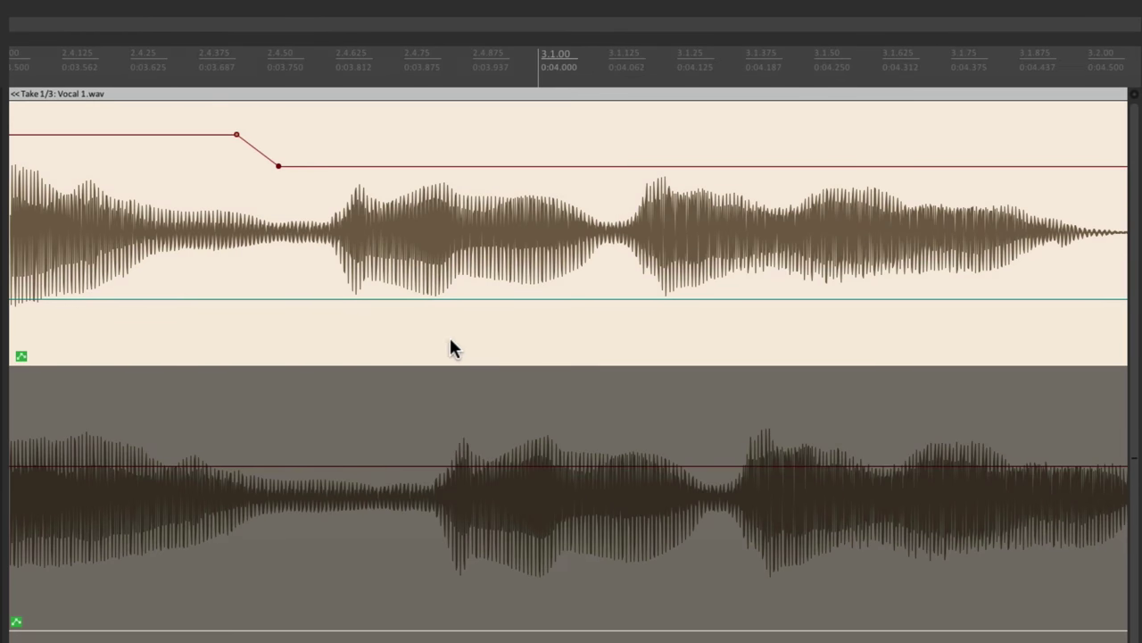
{"action": "left_click", "coordinate": [301, 299], "text": "shift"}
{"action": "left_click", "coordinate": [327, 298], "text": "shift"}
{"action": "left_click", "coordinate": [604, 298], "text": "shift"}
{"action": "left_click", "coordinate": [627, 298], "text": "shift"}
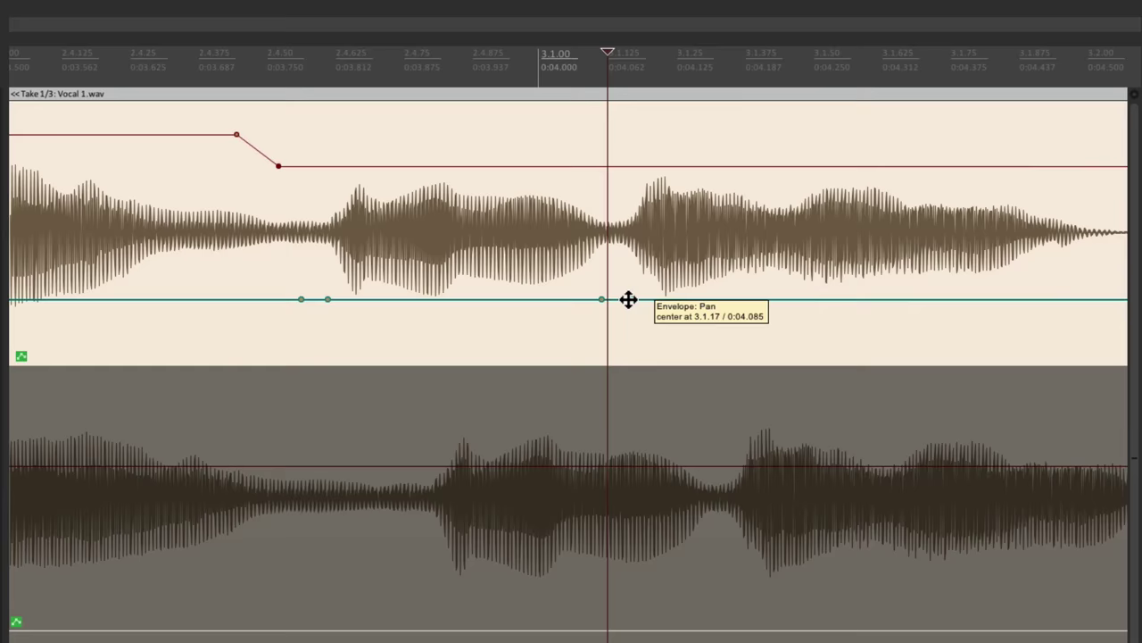
{"action": "scroll", "coordinate": [628, 298], "scroll_direction": "down", "scroll_amount": 3}
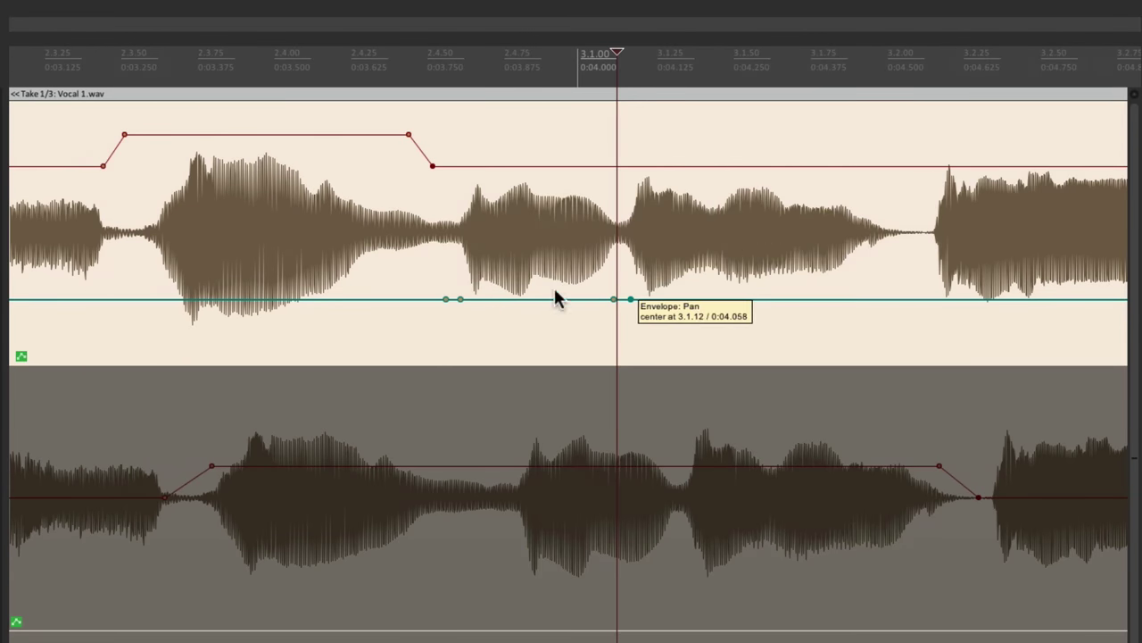
{"action": "left_click", "coordinate": [907, 299], "text": "shift"}
{"action": "left_click", "coordinate": [922, 299], "text": "shift"}
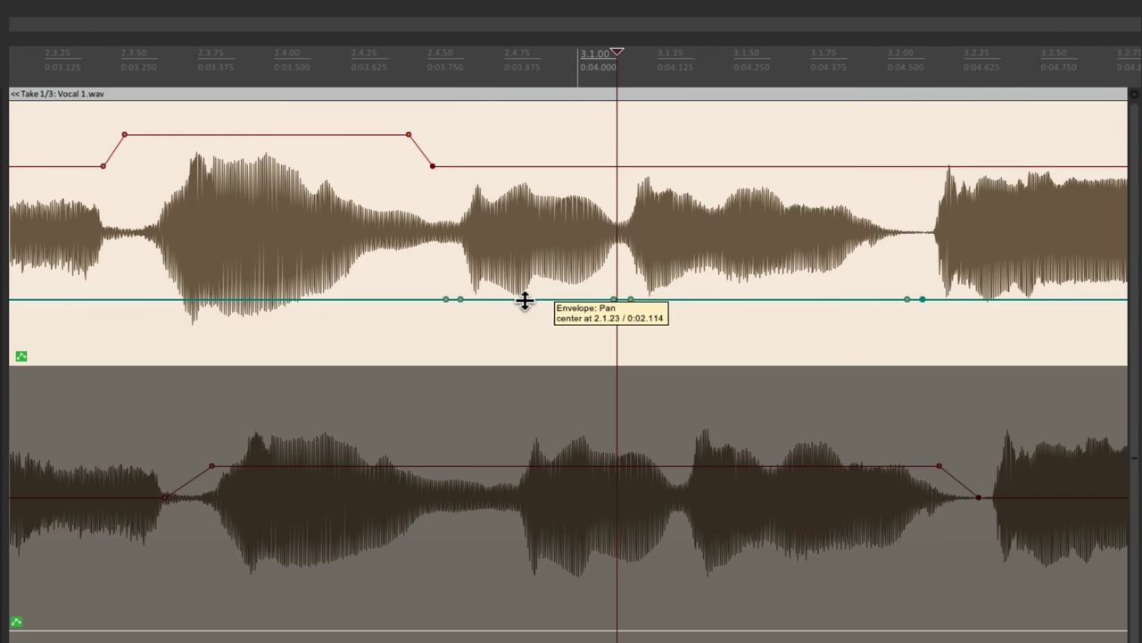
- Pan one phrase to 100%L and the next fully right, then play from the item start
{"action": "left_click_drag", "start_coordinate": [525, 300], "coordinate": [566, 237]}
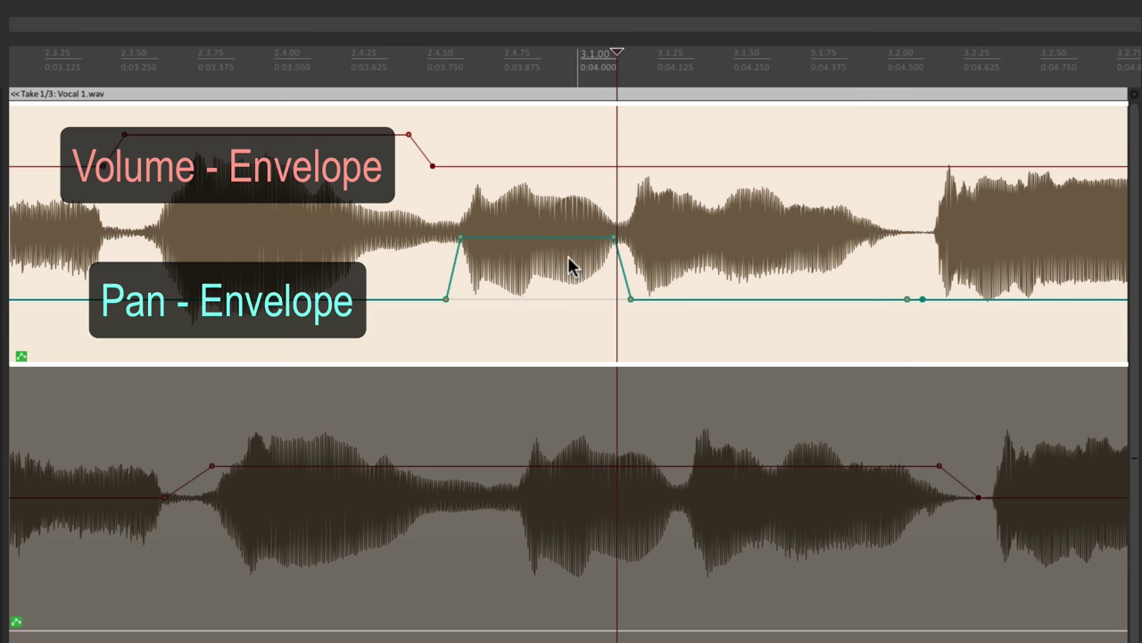
{"action": "left_click_drag", "start_coordinate": [558, 237], "coordinate": [557, 222]}
{"action": "left_click_drag", "start_coordinate": [763, 298], "coordinate": [762, 413]}
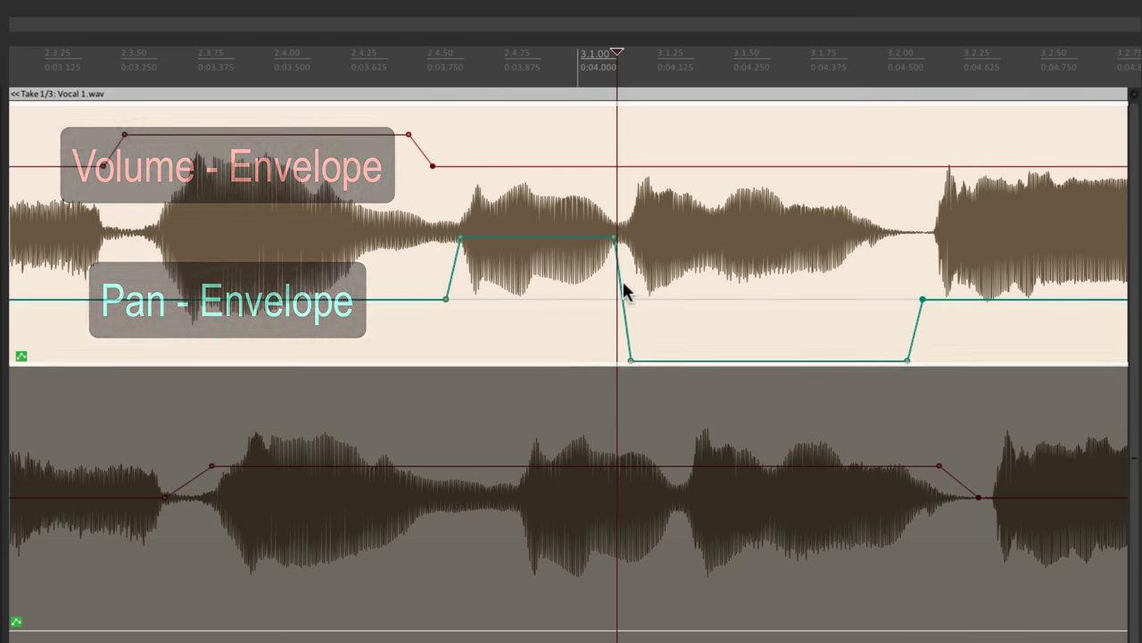
{"action": "scroll", "coordinate": [625, 290], "scroll_direction": "down", "scroll_amount": 3}
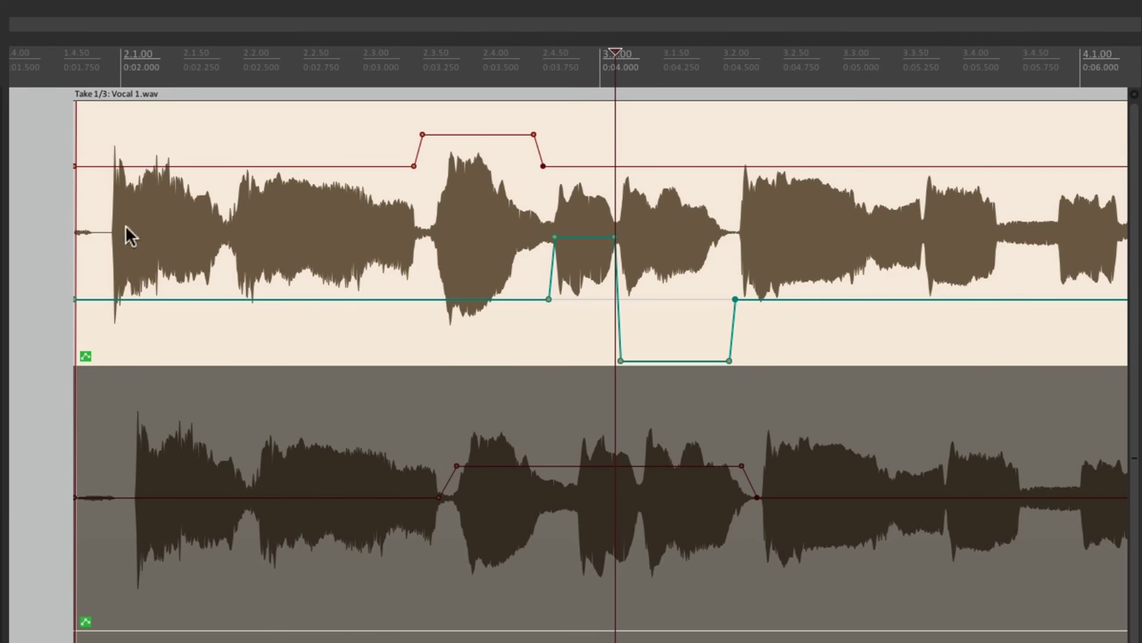
{"action": "left_click", "coordinate": [64, 248]}
{"action": "key", "text": "space"}
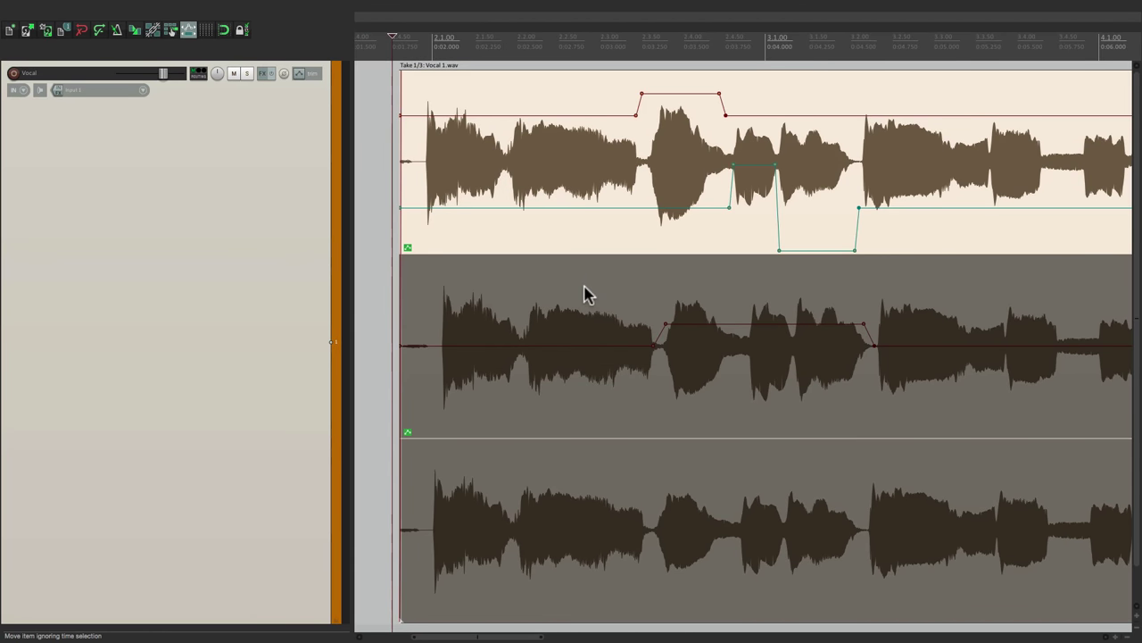
{"action": "left_click", "coordinate": [584, 288]}
{"action": "key", "text": "space"}
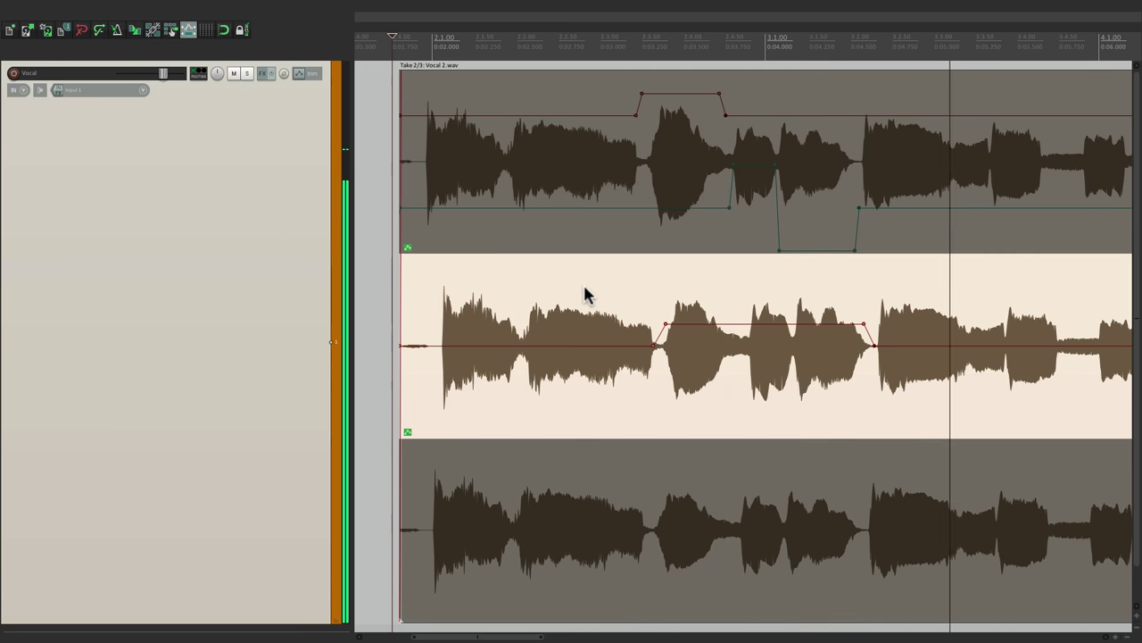
{"action": "key", "text": "space"}
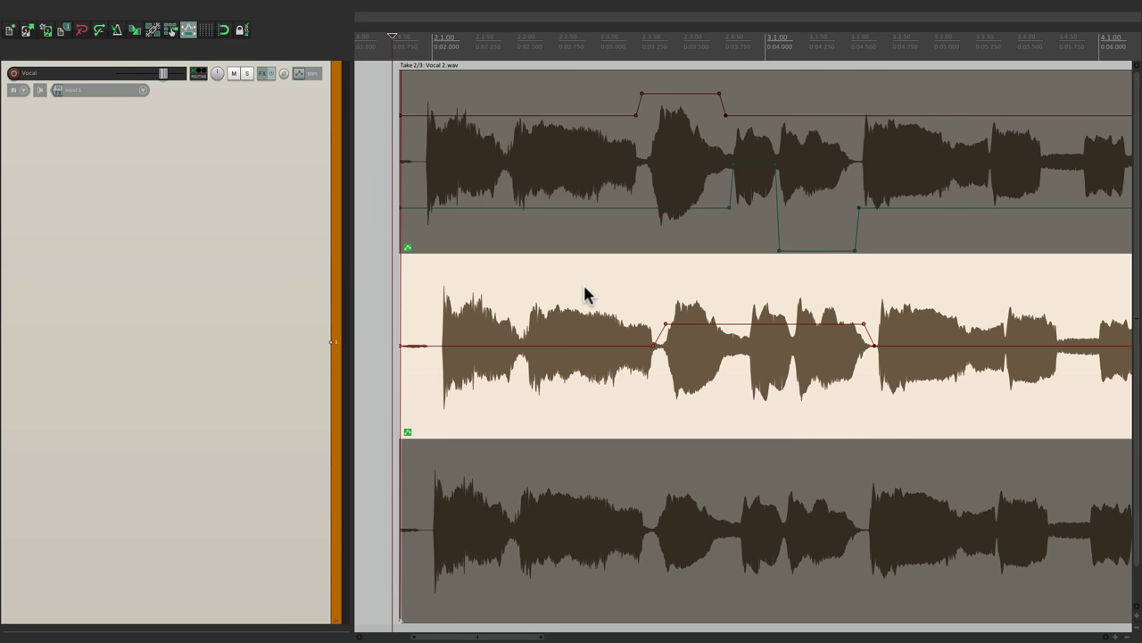
- Reactivate take 1 and crop the item to its active take, Vocal 1.wav
{"action": "left_click", "coordinate": [563, 103]}
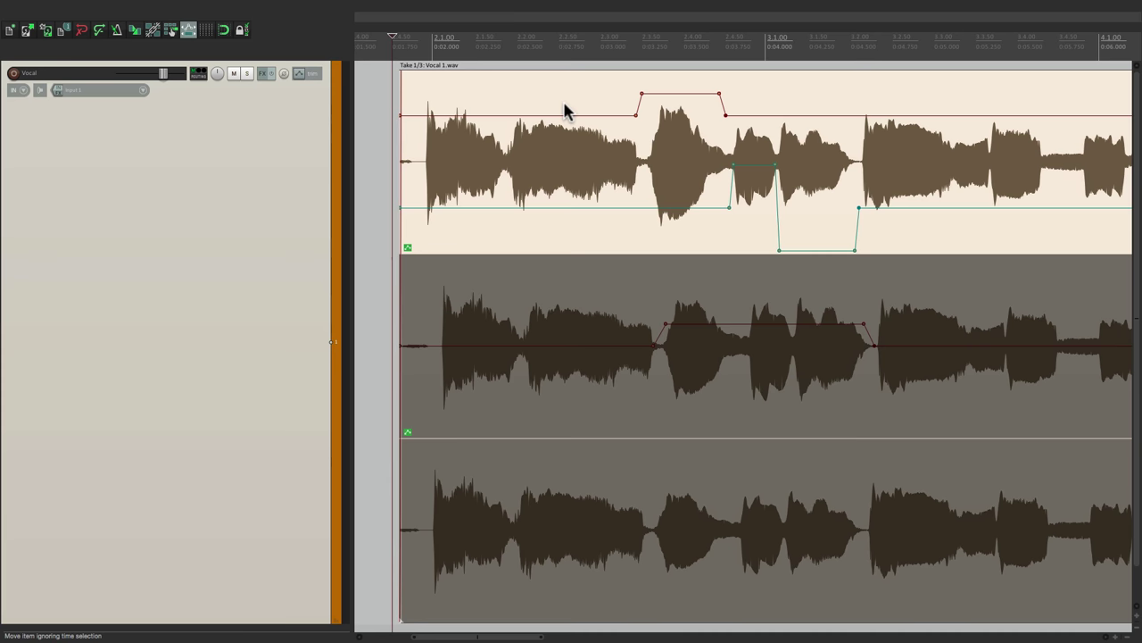
{"action": "right_click", "coordinate": [449, 93]}
{"action": "mouse_move", "coordinate": [486, 148]}
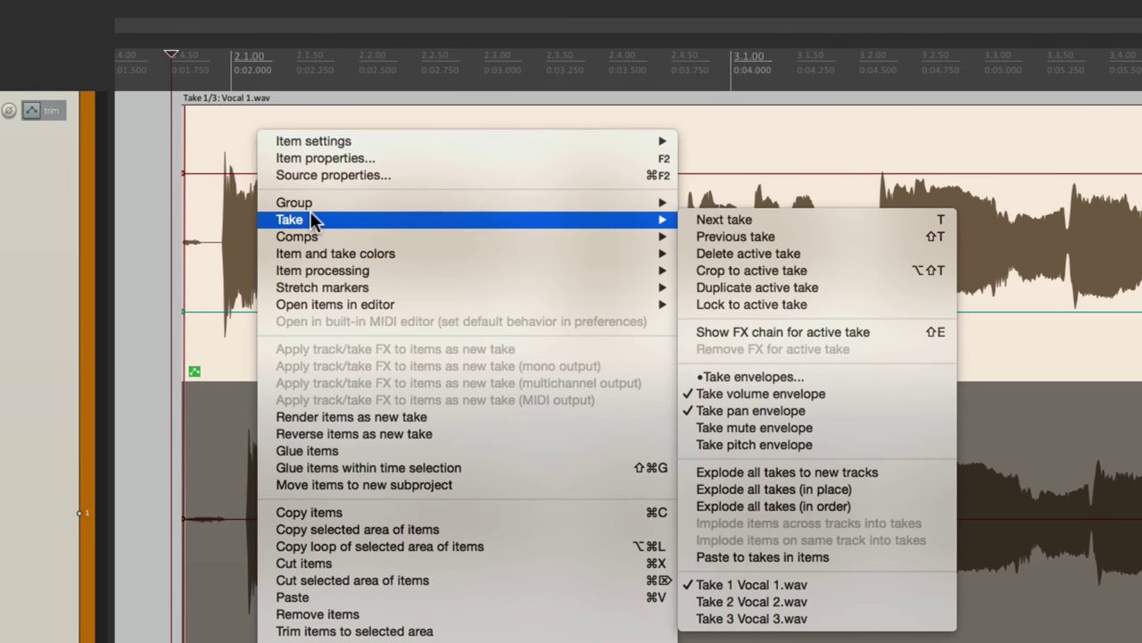
{"action": "left_click", "coordinate": [890, 273]}
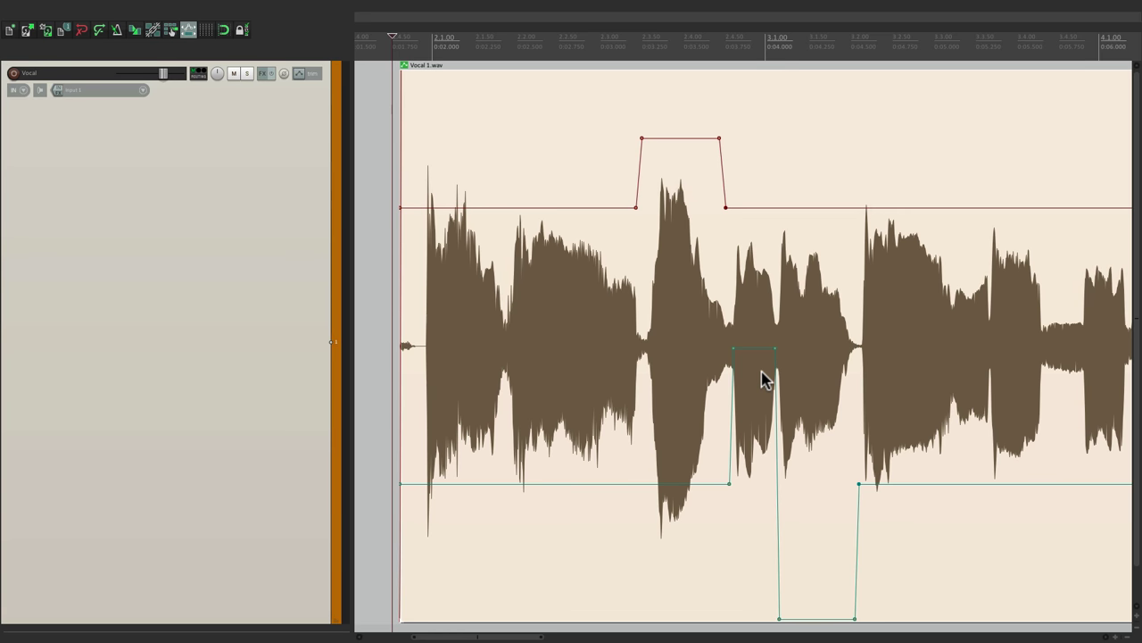
{"action": "right_click", "coordinate": [436, 123]}
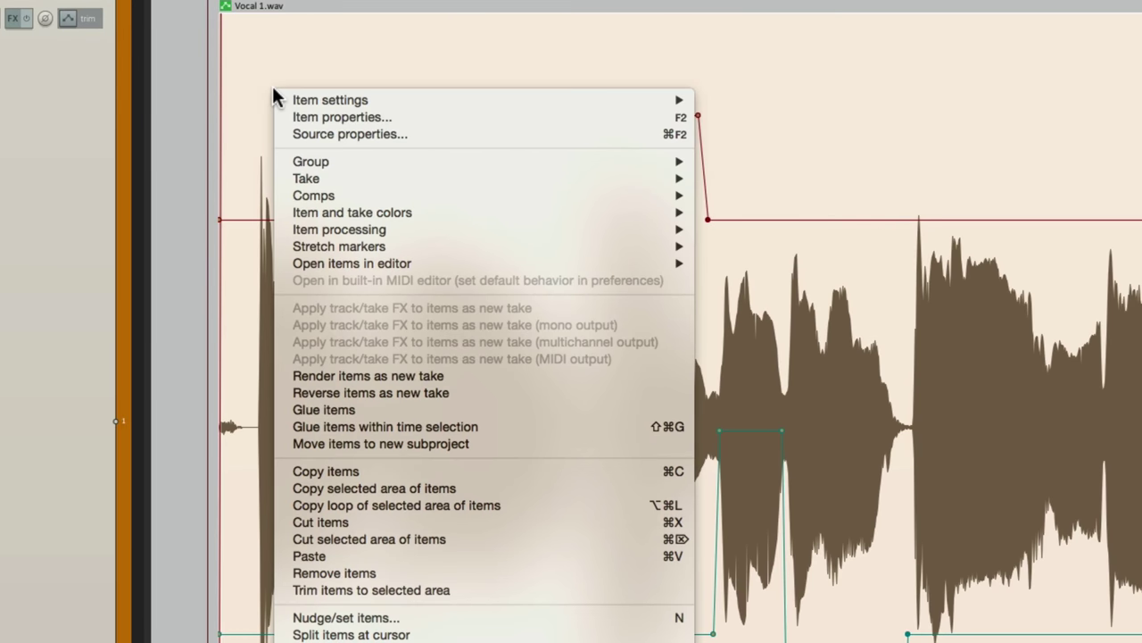
- Add a take mute envelope to Vocal 1.wav and navigate to the gap near bar 6
{"action": "mouse_move", "coordinate": [295, 179]}
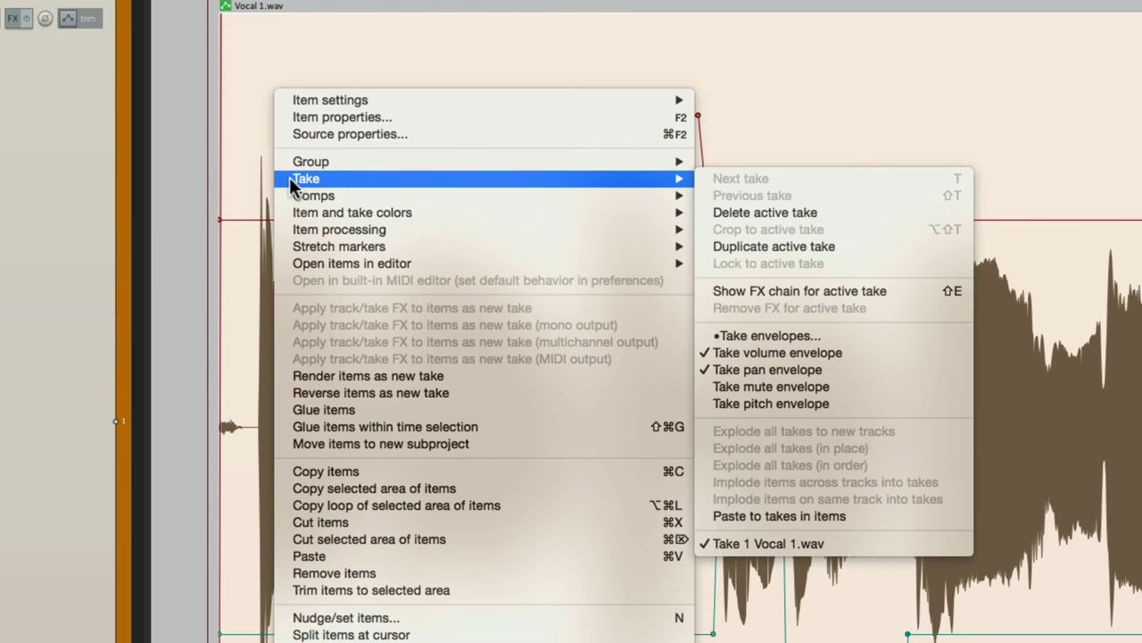
{"action": "left_click", "coordinate": [874, 387]}
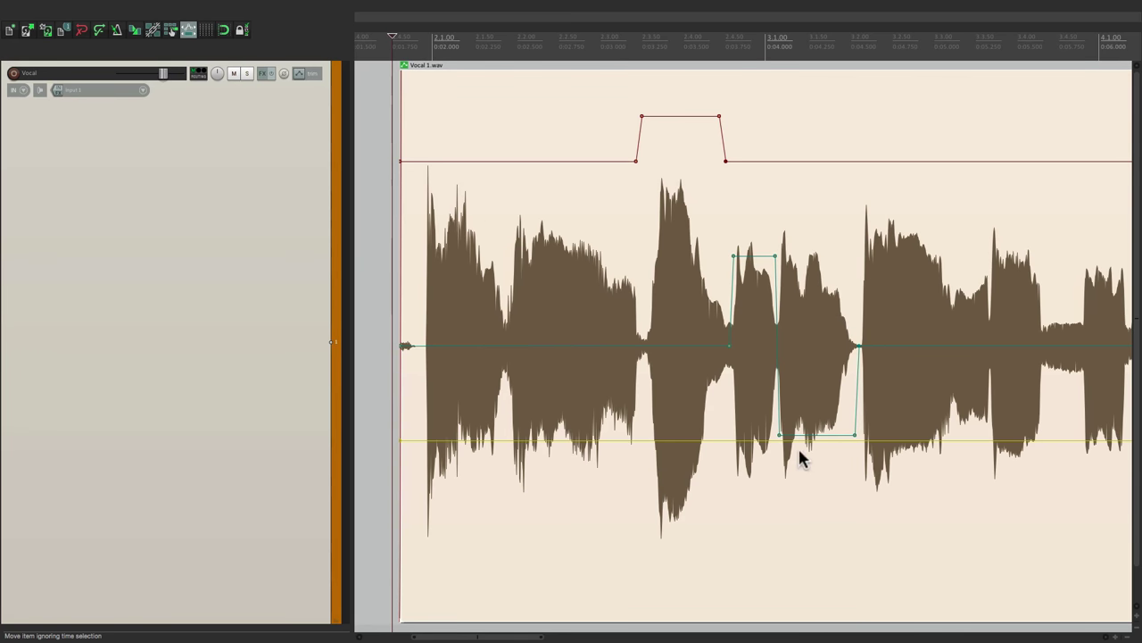
{"action": "scroll", "coordinate": [676, 380], "scroll_direction": "down", "scroll_amount": 1}
{"action": "scroll", "coordinate": [676, 379], "scroll_direction": "down", "scroll_amount": 1}
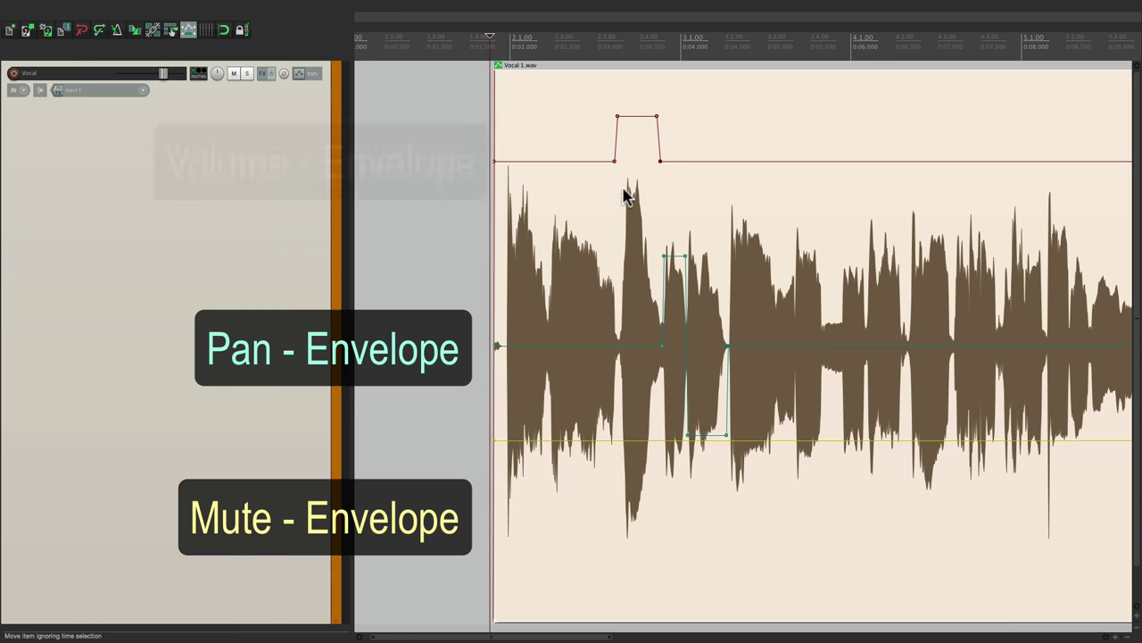
{"action": "scroll", "coordinate": [684, 328], "scroll_direction": "right", "scroll_amount": 5}
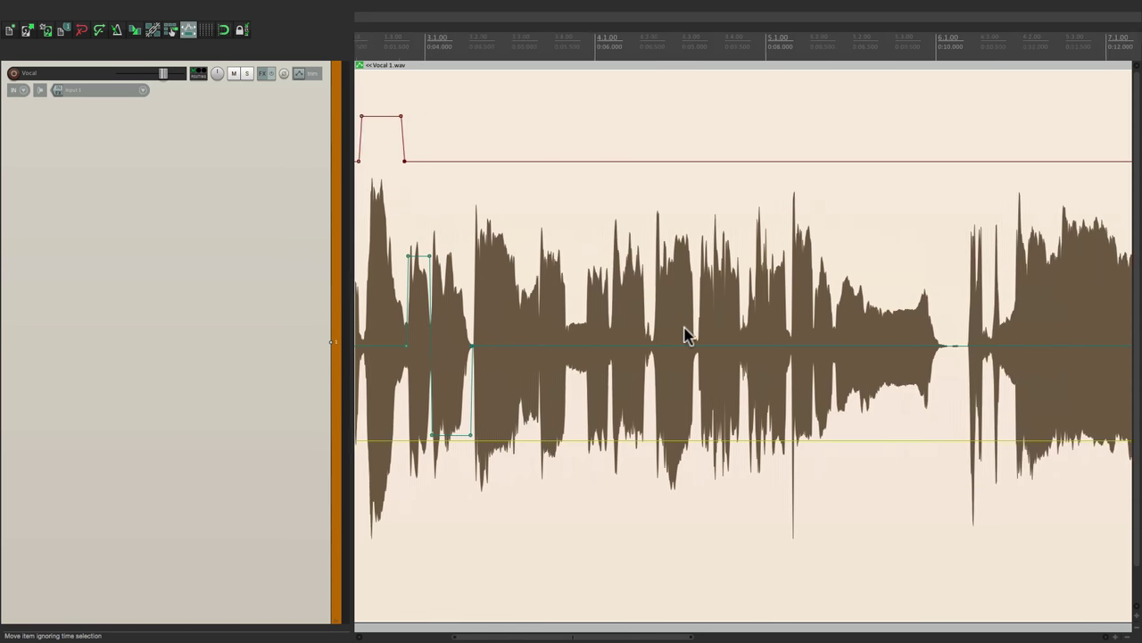
{"action": "scroll", "coordinate": [718, 376], "scroll_direction": "up", "scroll_amount": 3}
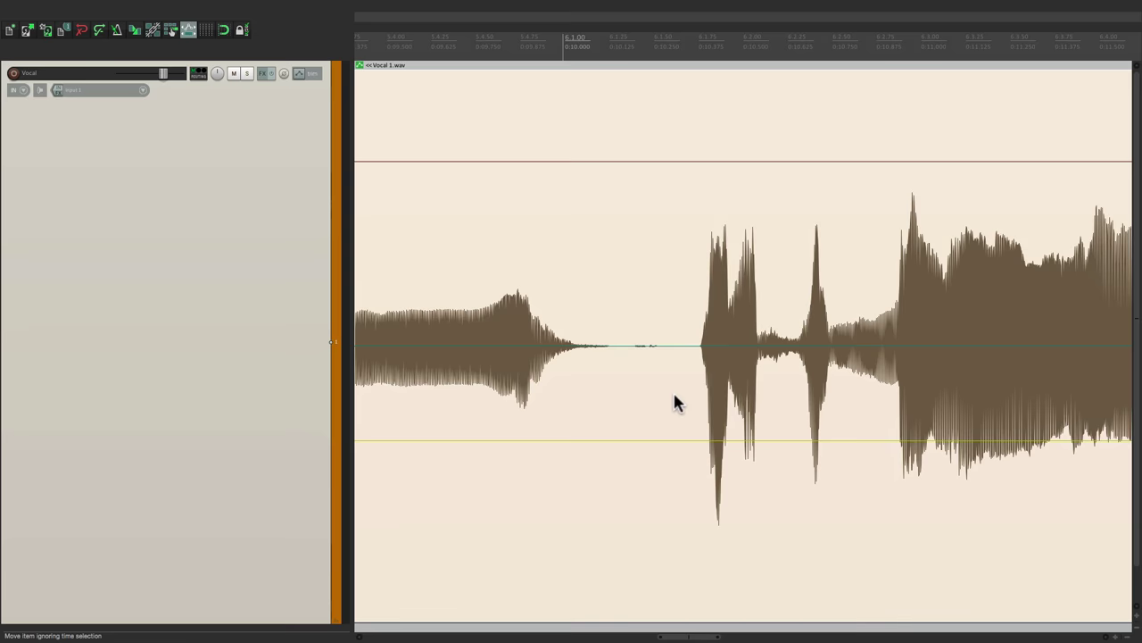
{"action": "scroll", "coordinate": [679, 402], "scroll_direction": "up", "scroll_amount": 3}
{"action": "scroll", "coordinate": [589, 380], "scroll_direction": "left", "scroll_amount": 2}
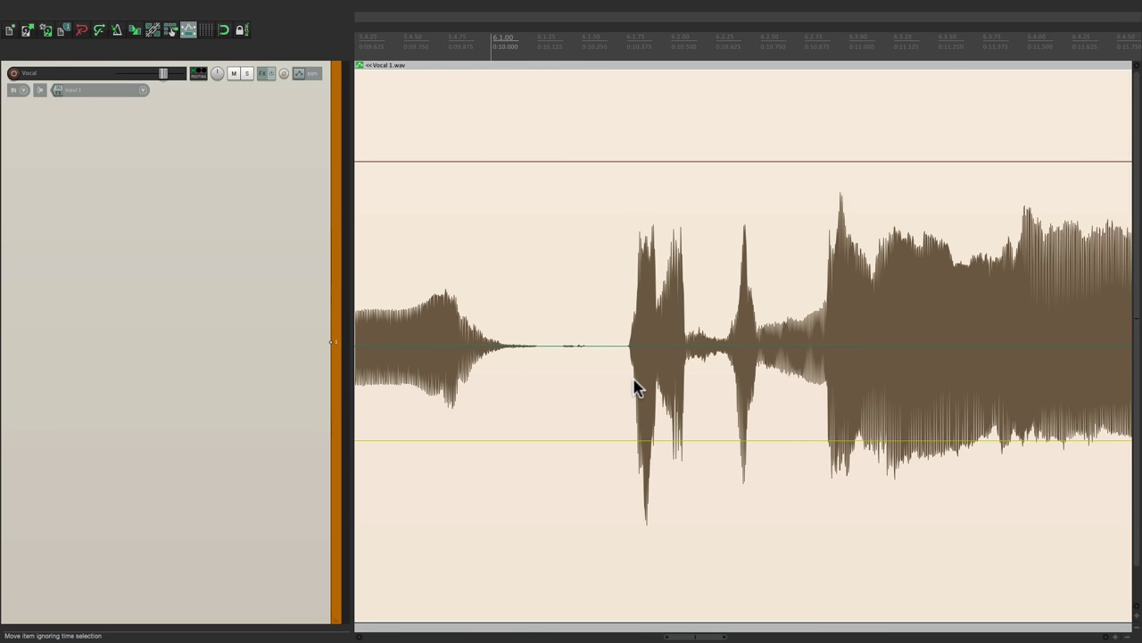
- Play back the passage around the quiet gap near bar 6
{"action": "left_click", "coordinate": [435, 59]}
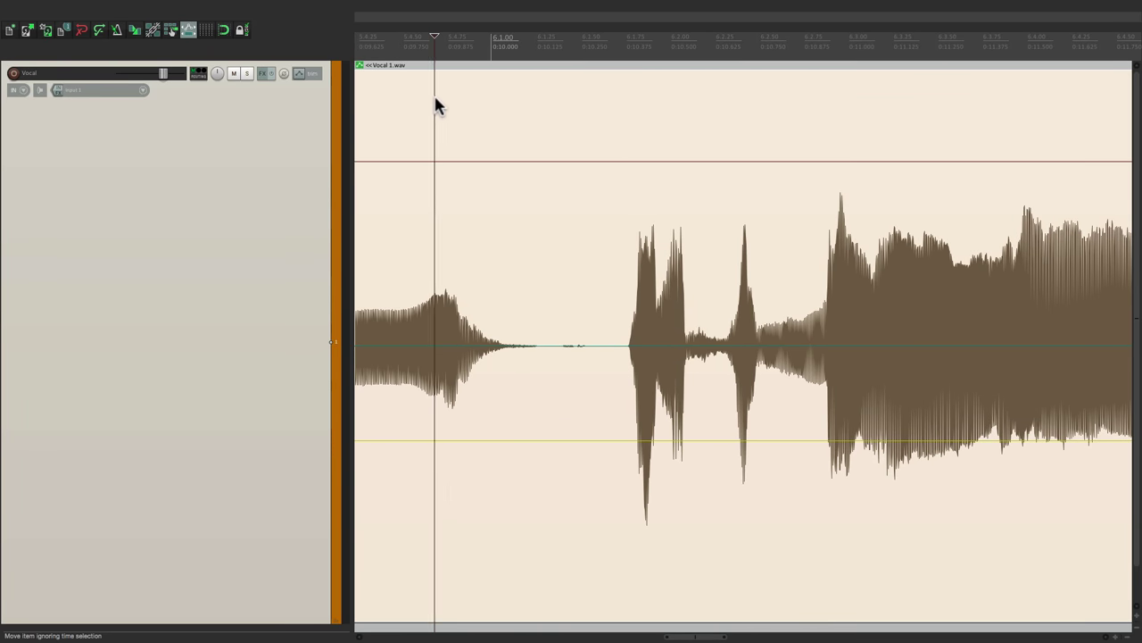
{"action": "key", "text": "space"}
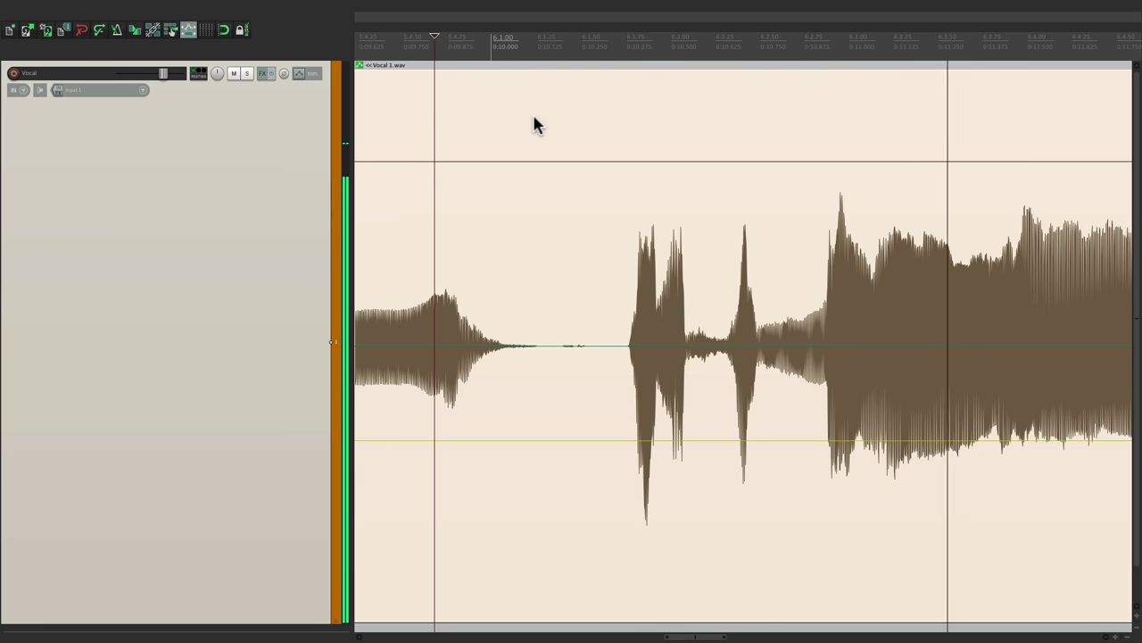
{"action": "key", "text": "space"}
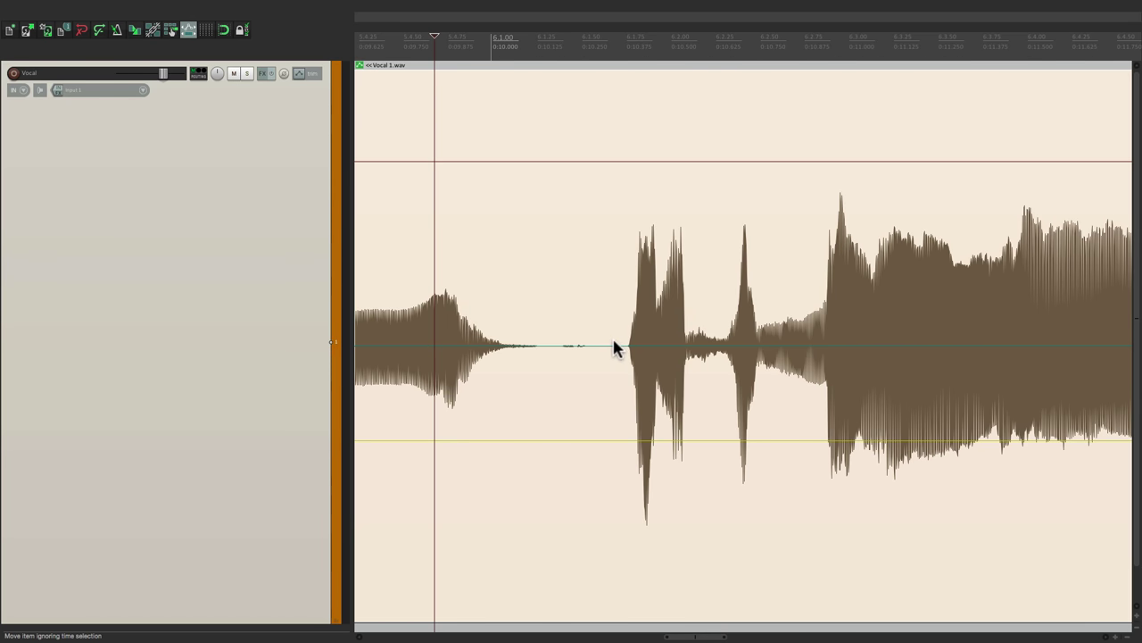
- Add four mute envelope points in the gap and drag the middle section down to muted
{"action": "scroll", "coordinate": [613, 337], "scroll_direction": "up", "scroll_amount": 2}
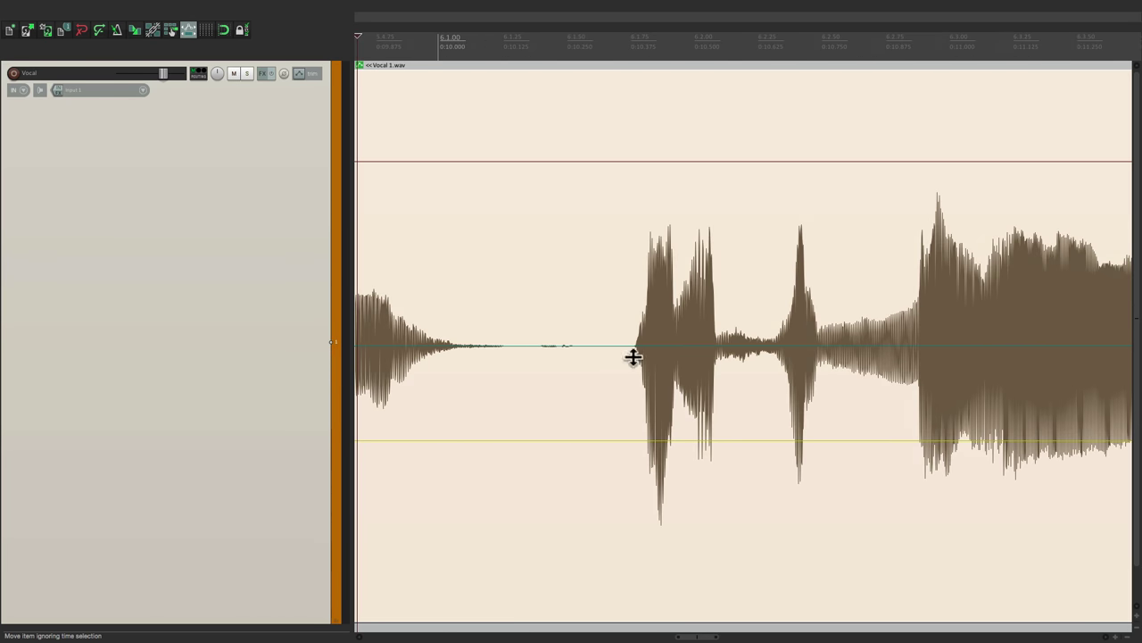
{"action": "left_click", "coordinate": [603, 440], "text": "shift"}
{"action": "left_click", "coordinate": [616, 440], "text": "shift"}
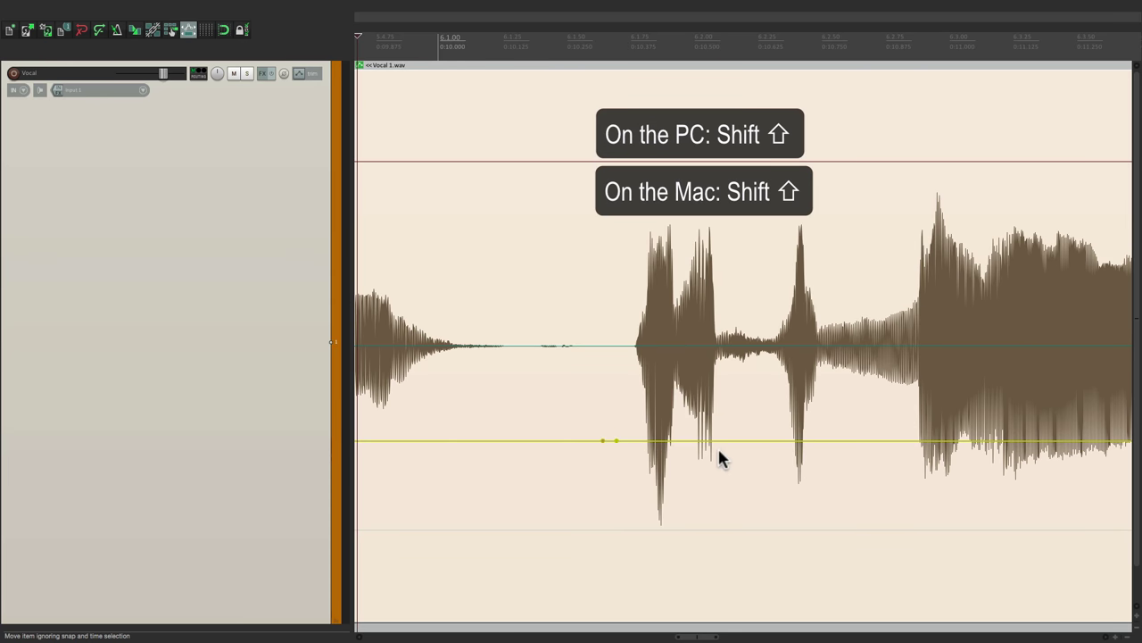
{"action": "left_click", "coordinate": [720, 440], "text": "shift"}
{"action": "left_click", "coordinate": [734, 440], "text": "shift"}
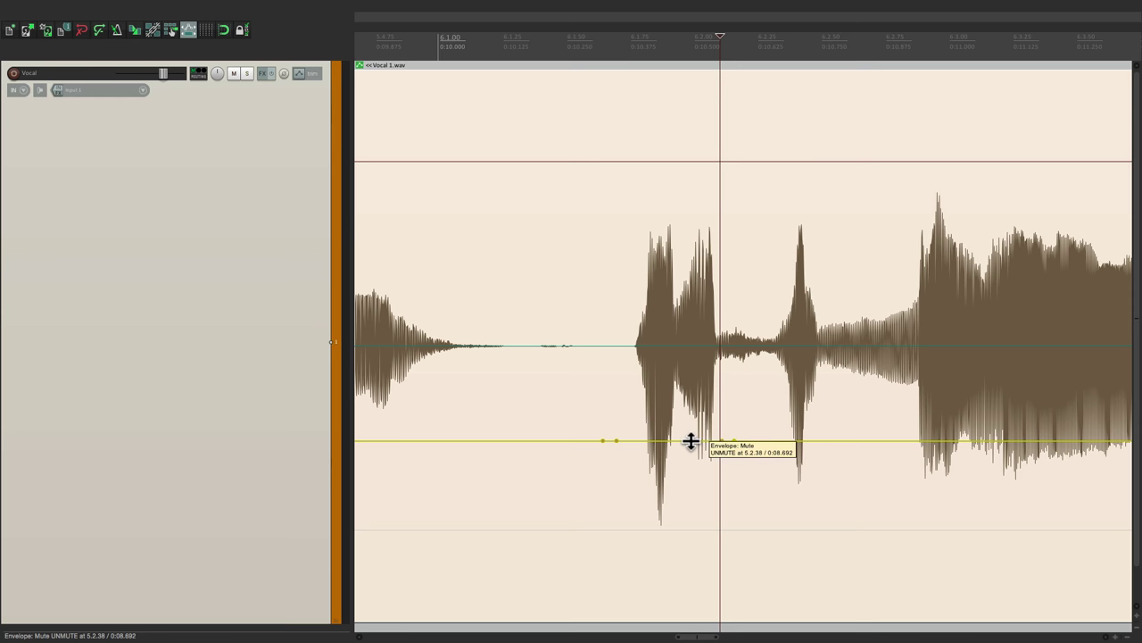
{"action": "left_click_drag", "start_coordinate": [690, 441], "coordinate": [688, 619]}
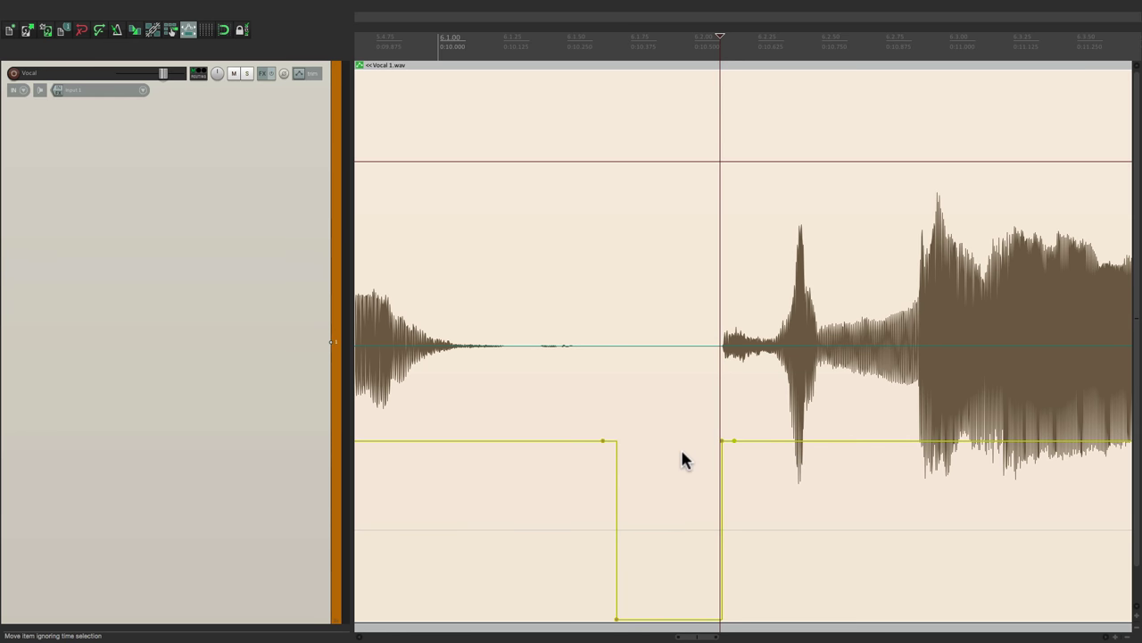
- Play from just before the muted stretch to check it
{"action": "scroll", "coordinate": [628, 365], "scroll_direction": "down", "scroll_amount": 3}
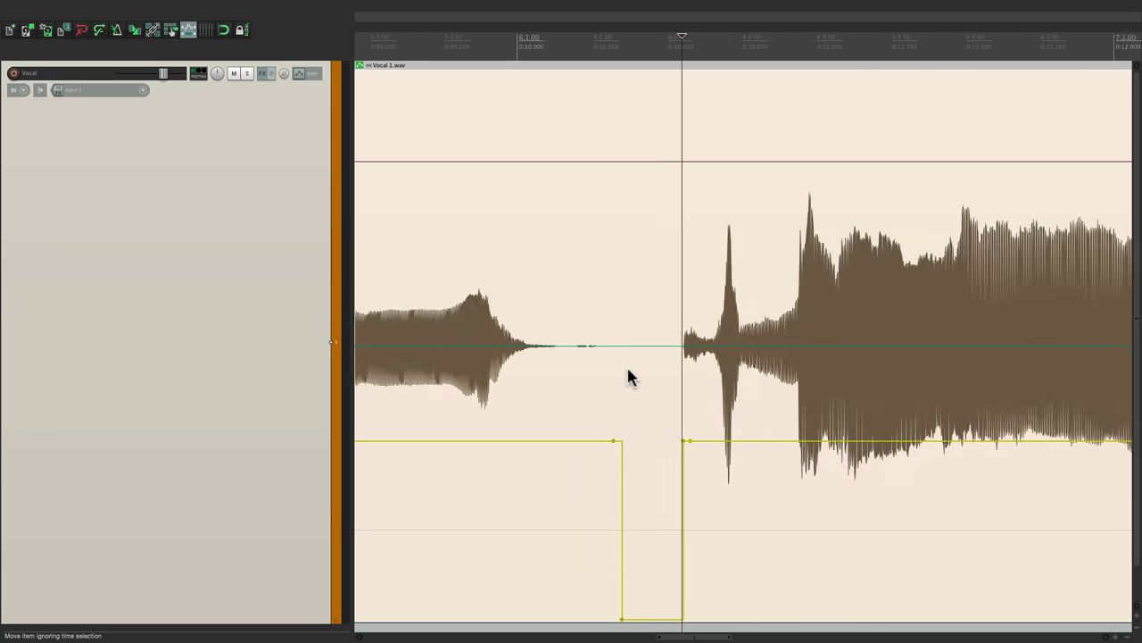
{"action": "left_click", "coordinate": [528, 66]}
{"action": "key", "text": "space"}
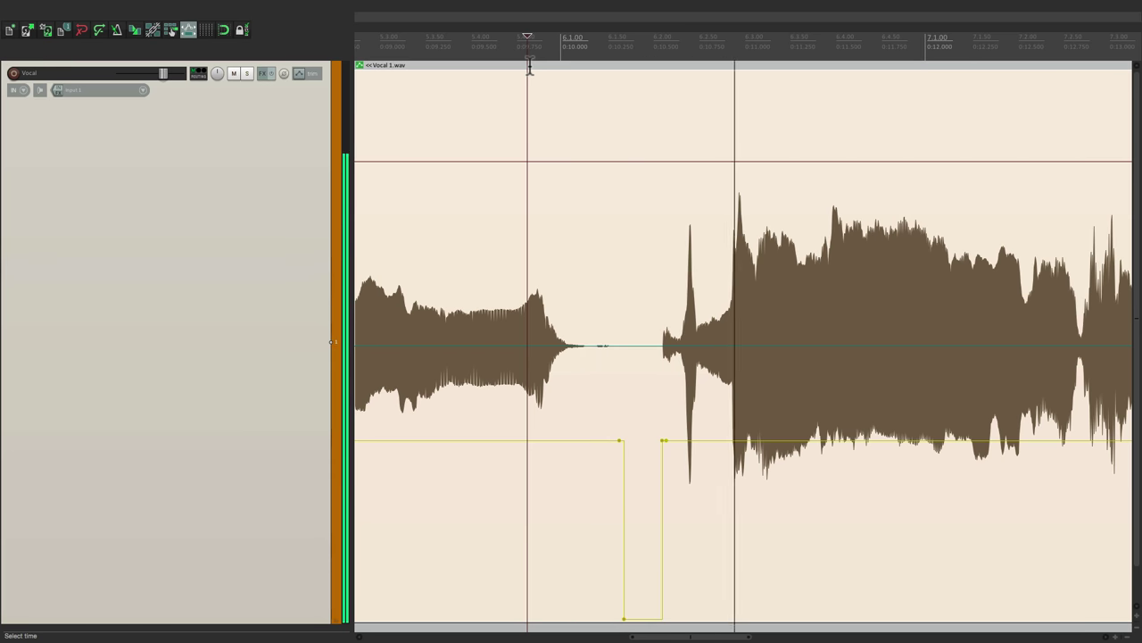
{"action": "key", "text": "space"}
- Shift the unmute point slightly later and replay the edited gap
{"action": "scroll", "coordinate": [648, 274], "scroll_direction": "up", "scroll_amount": 4}
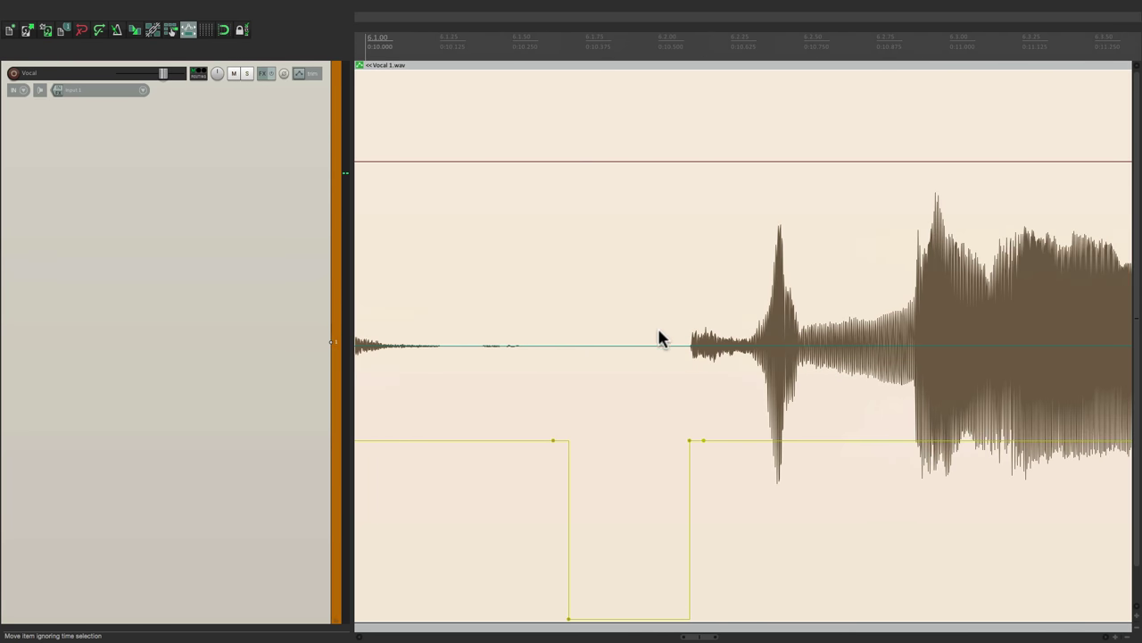
{"action": "left_click_drag", "start_coordinate": [690, 441], "coordinate": [697, 442]}
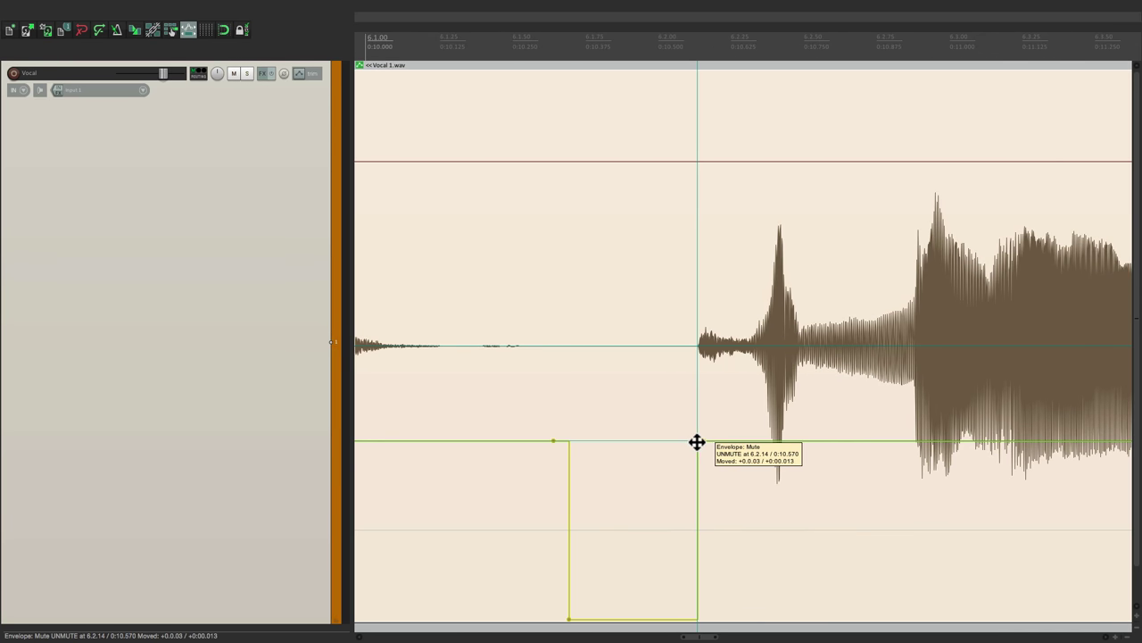
{"action": "left_click", "coordinate": [467, 91]}
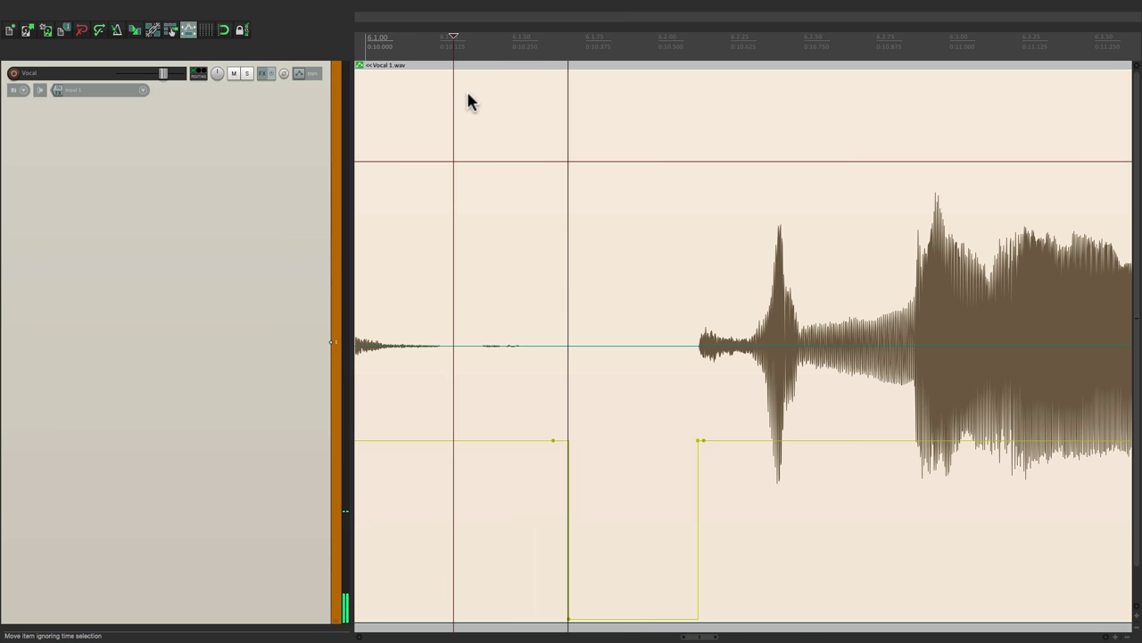
{"action": "key", "text": "space"}
{"action": "scroll", "coordinate": [611, 160], "scroll_direction": "down", "scroll_amount": 4}
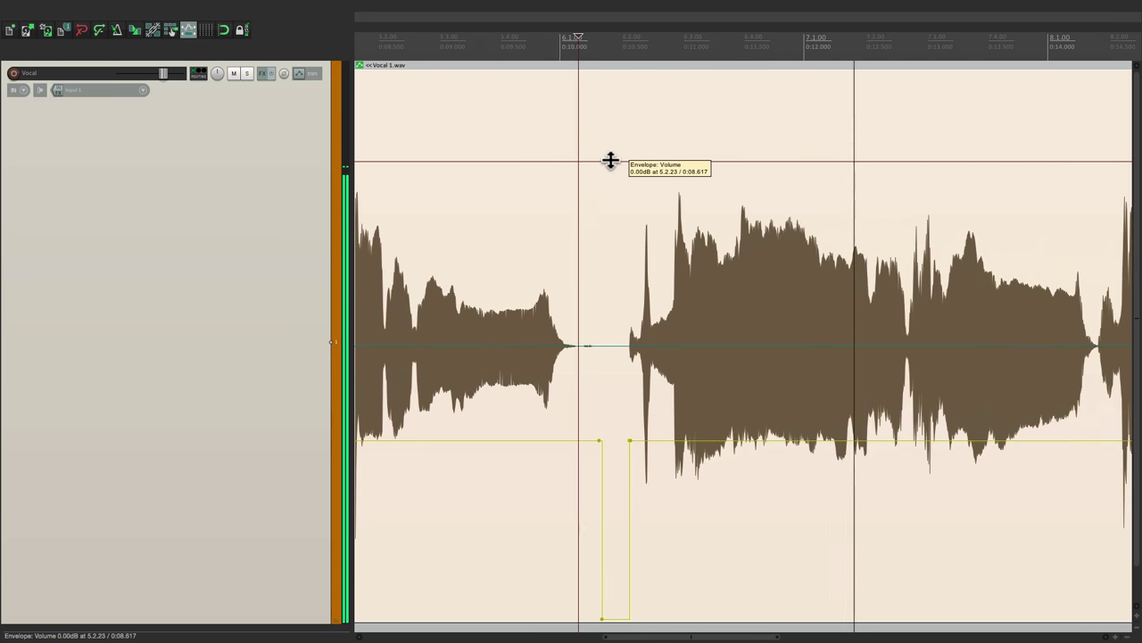
{"action": "left_click", "coordinate": [451, 70]}
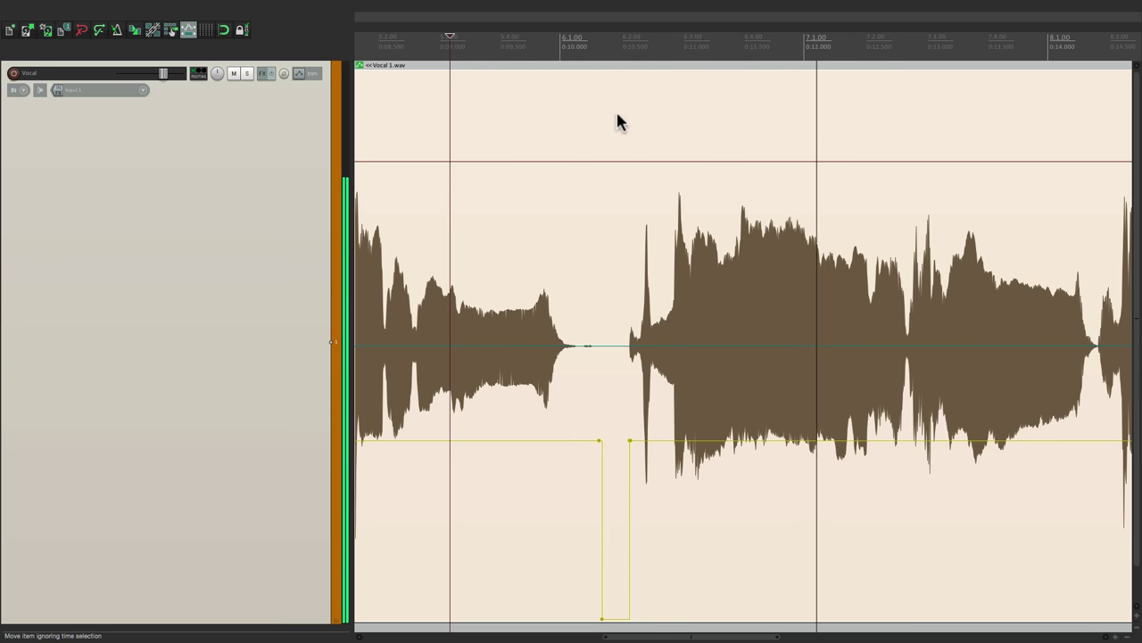
{"action": "scroll", "coordinate": [603, 379], "scroll_direction": "up", "scroll_amount": 4}
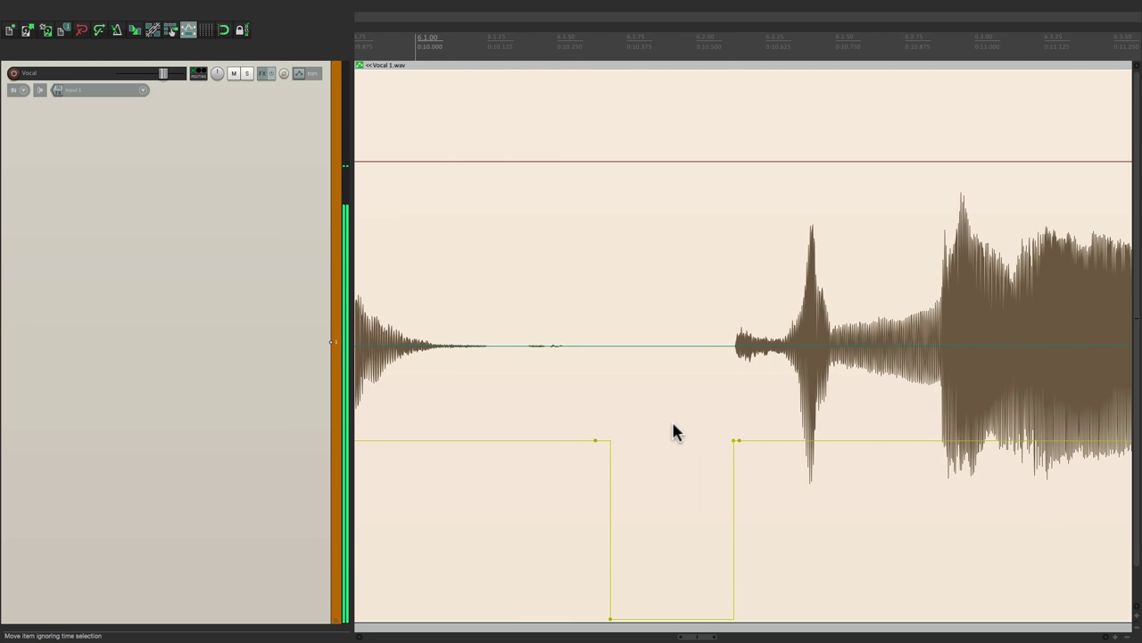
- Stop playback and show Vocal 1.wav's Take submenu with volume, pan and mute envelopes ticked
{"action": "key", "text": "space"}
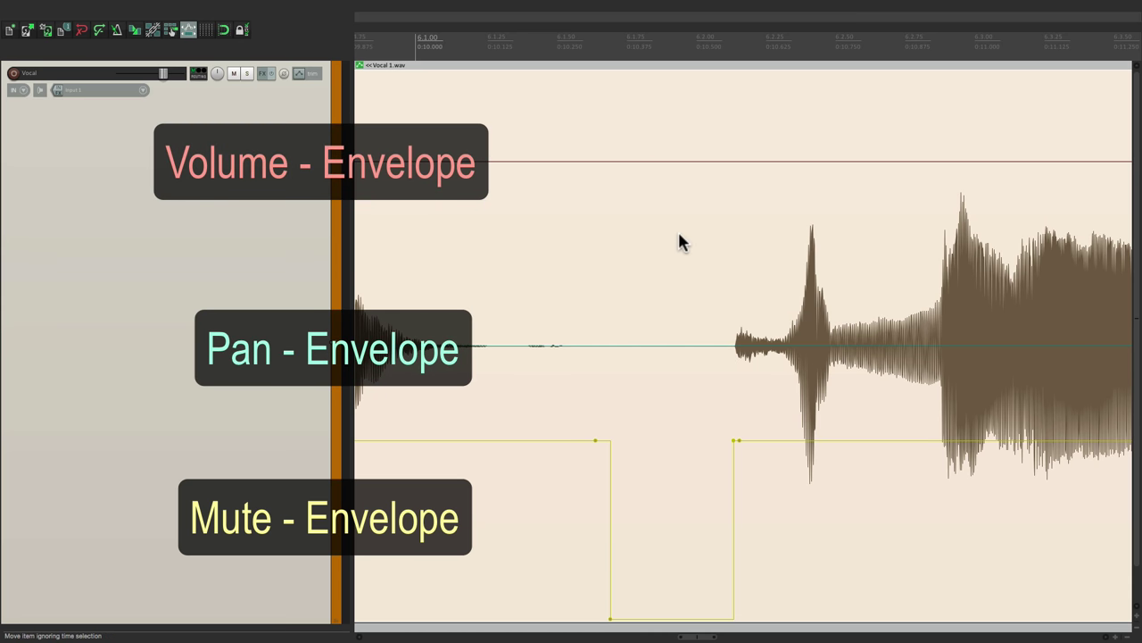
{"action": "scroll", "coordinate": [678, 240], "scroll_direction": "down", "scroll_amount": 5}
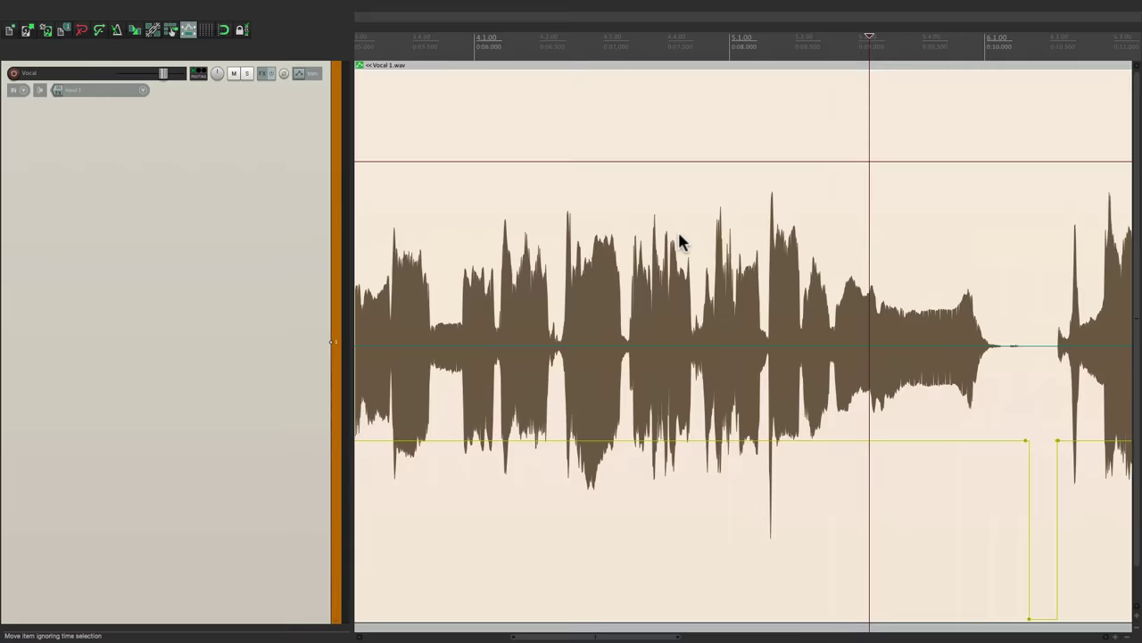
{"action": "scroll", "coordinate": [681, 240], "scroll_direction": "left", "scroll_amount": 6}
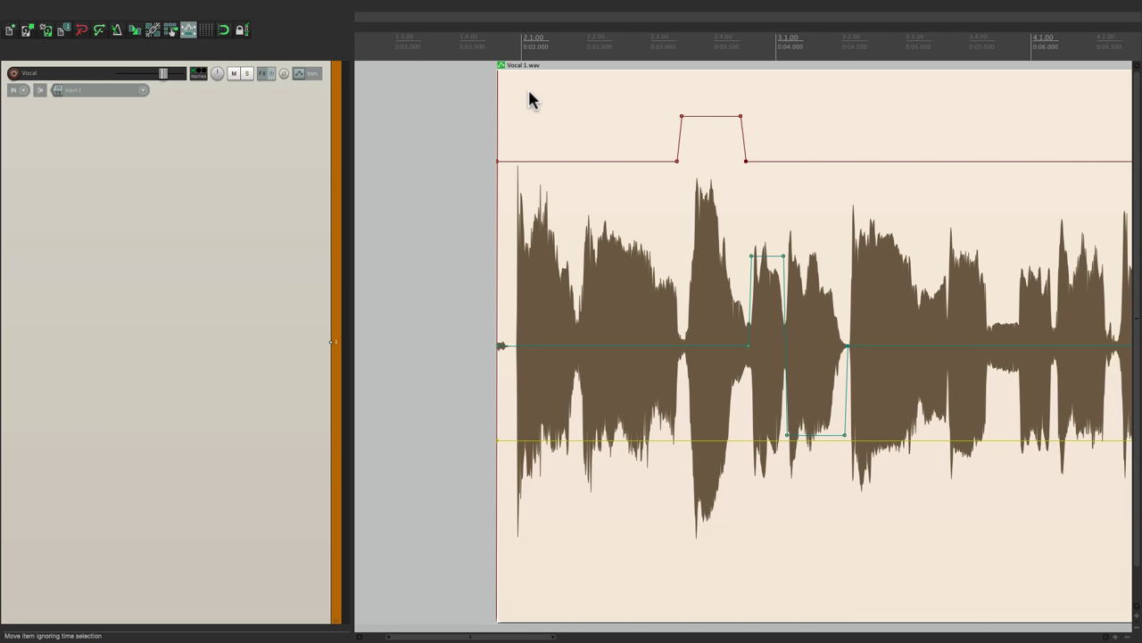
{"action": "right_click", "coordinate": [530, 95]}
{"action": "mouse_move", "coordinate": [550, 154]}
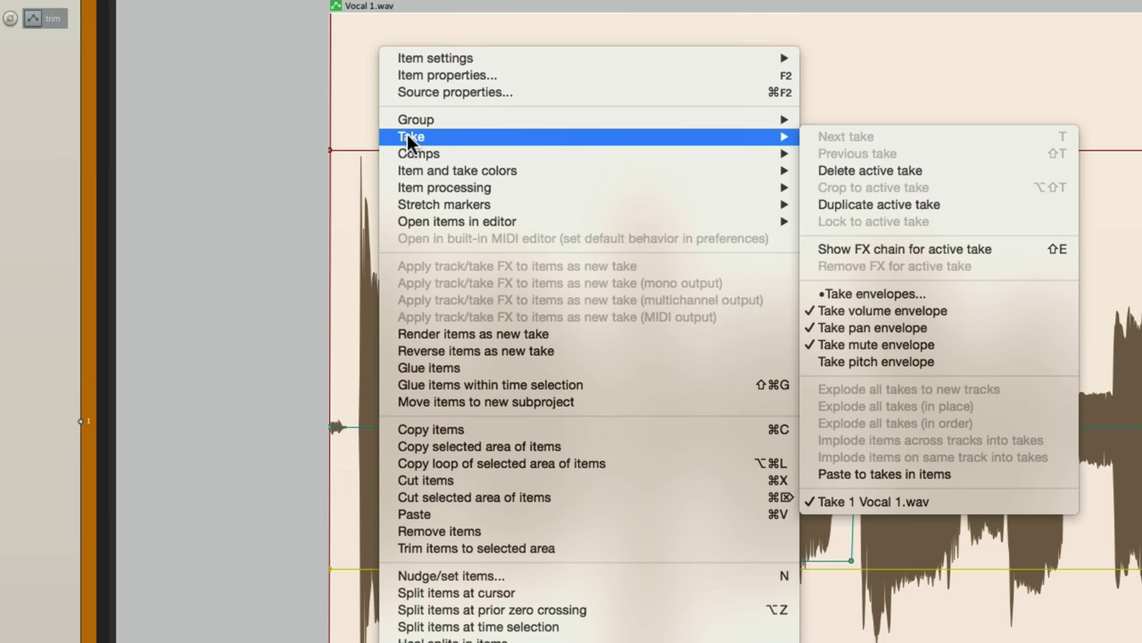
- Open the Vocal 1.wav take envelope settings and play the vocal with its volume envelope deactivated
{"action": "left_click", "coordinate": [1060, 292]}
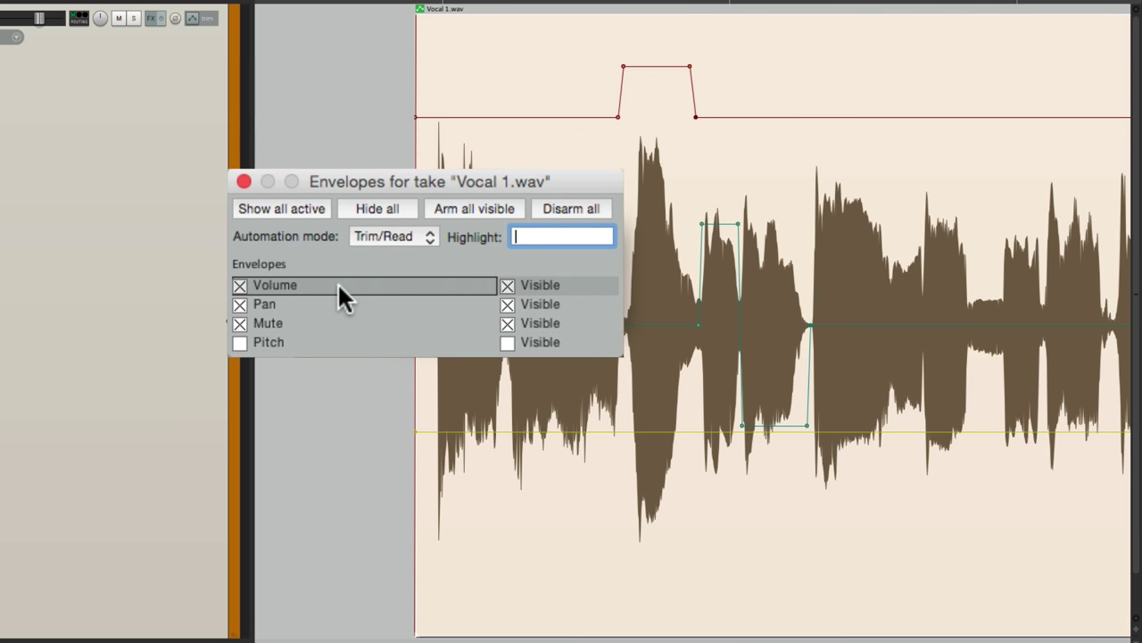
{"action": "left_click", "coordinate": [238, 283]}
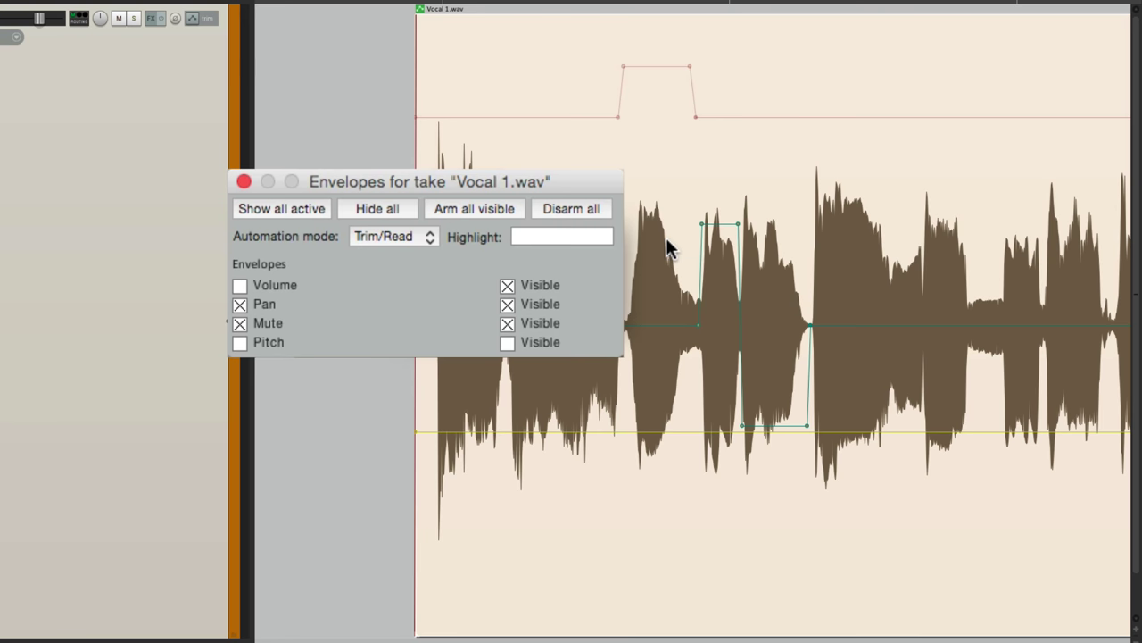
{"action": "left_click", "coordinate": [237, 286]}
{"action": "left_click", "coordinate": [238, 286]}
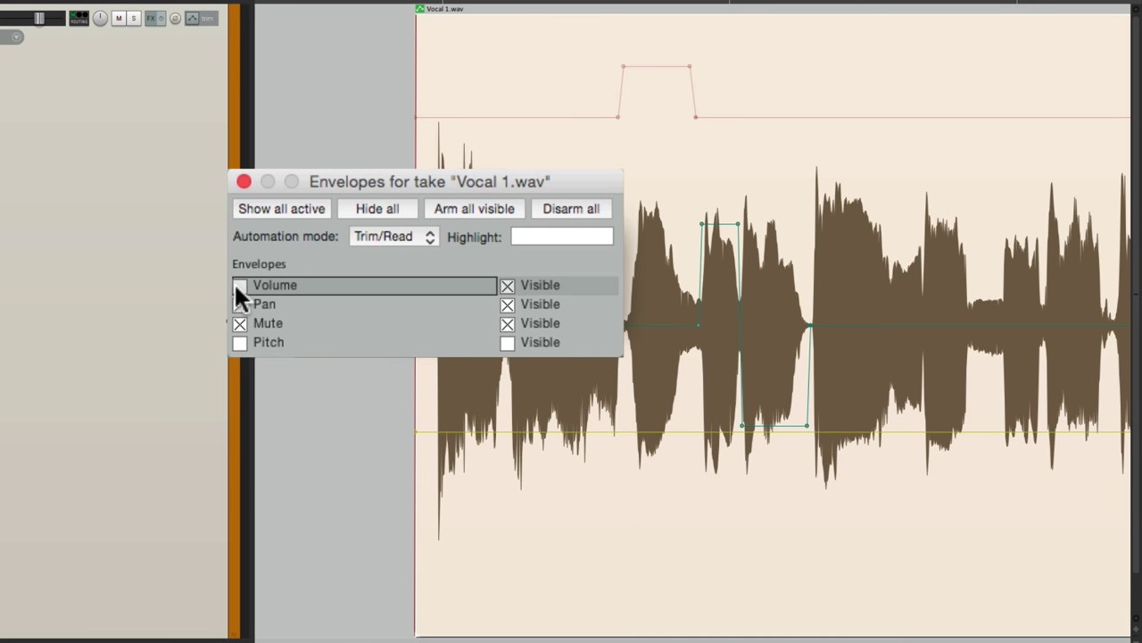
{"action": "left_click", "coordinate": [381, 500]}
{"action": "key", "text": "space"}
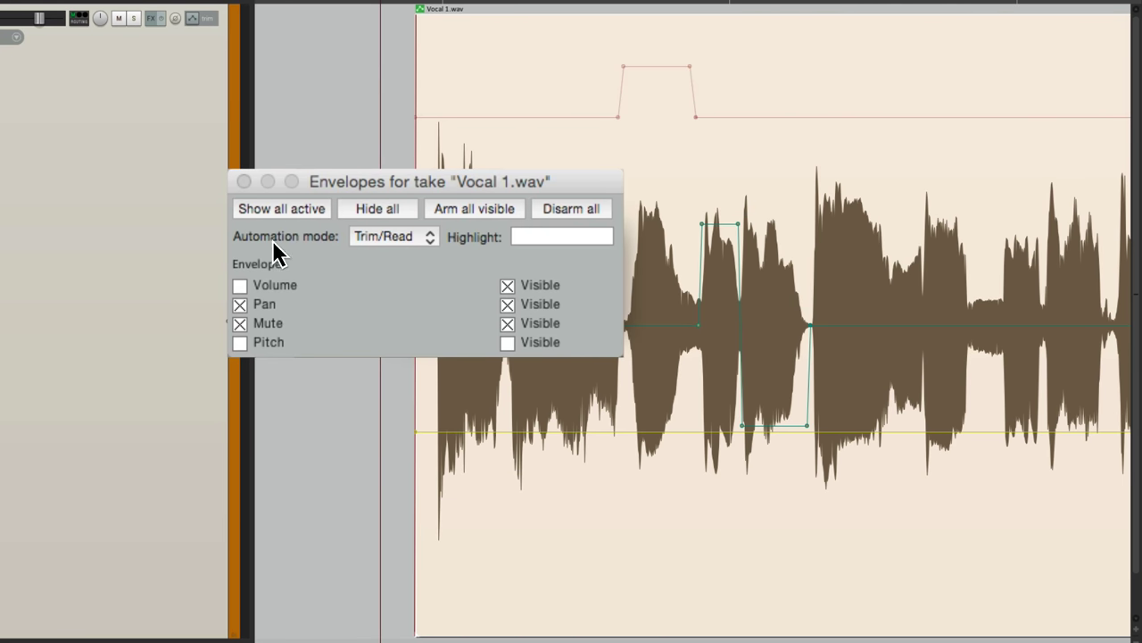
- Compare playback without the pan envelope, then reactivate pan and volume and play with all envelopes
{"action": "left_click", "coordinate": [239, 305]}
{"action": "key", "text": "space"}
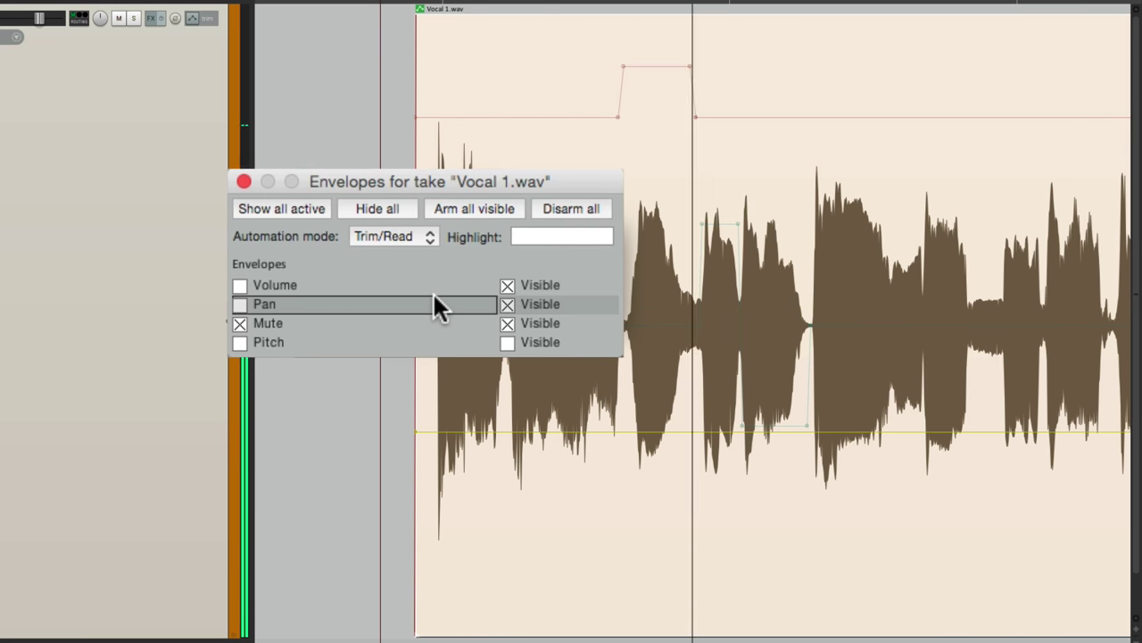
{"action": "key", "text": "space"}
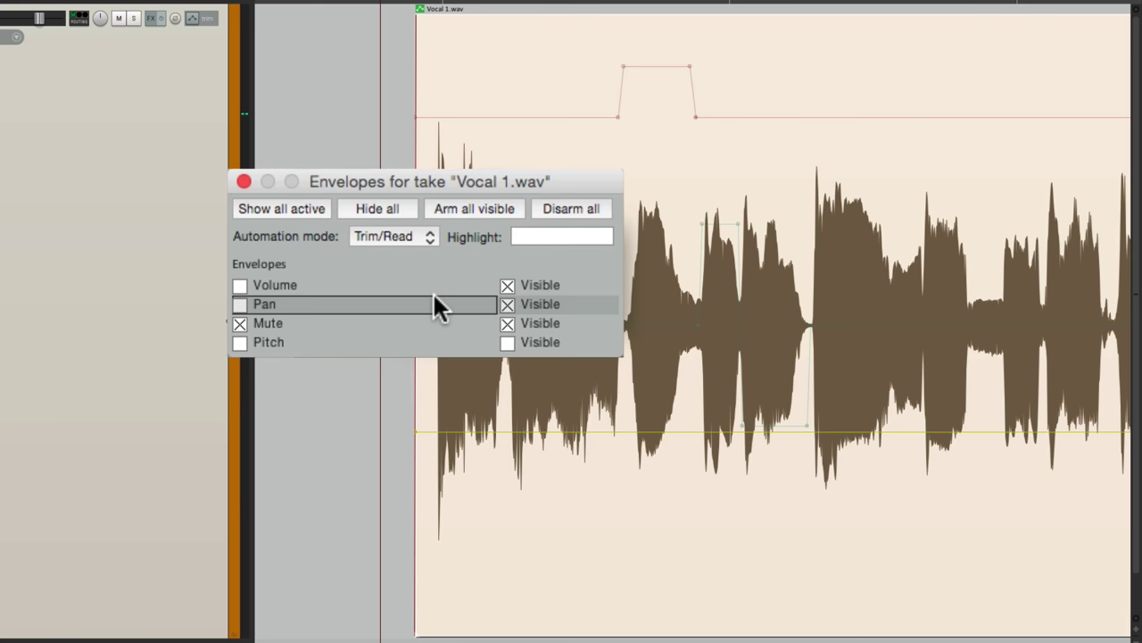
{"action": "left_click", "coordinate": [239, 305]}
{"action": "left_click", "coordinate": [240, 284]}
{"action": "key", "text": "space"}
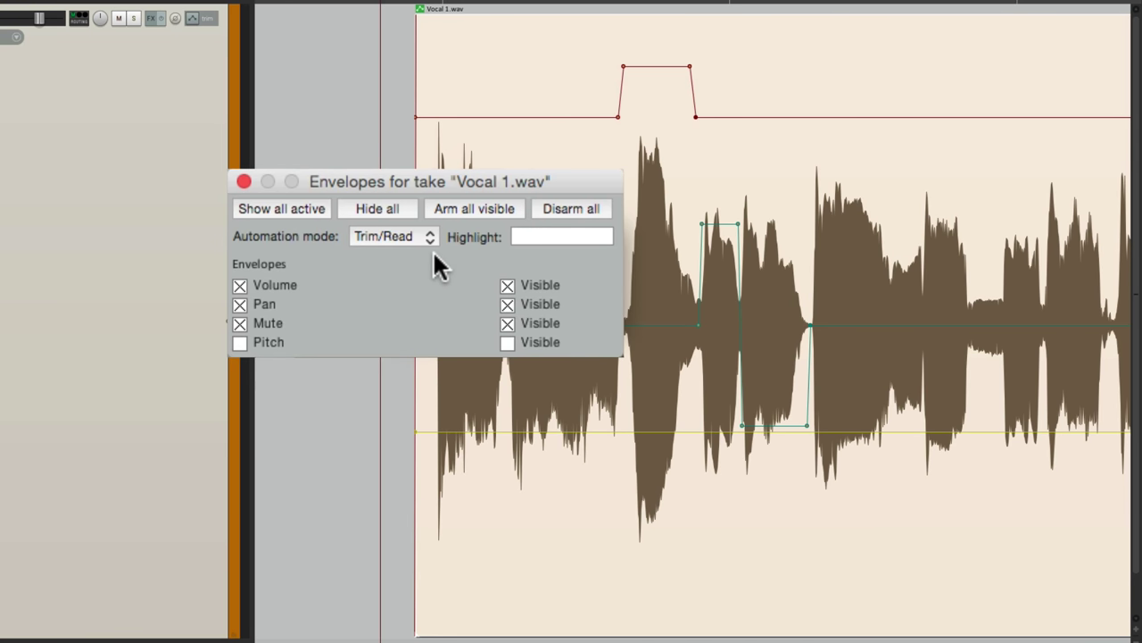
- Hide the volume, mute and pan envelopes, re-show volume, and move the dialog left off the waveform
{"action": "left_click", "coordinate": [504, 286]}
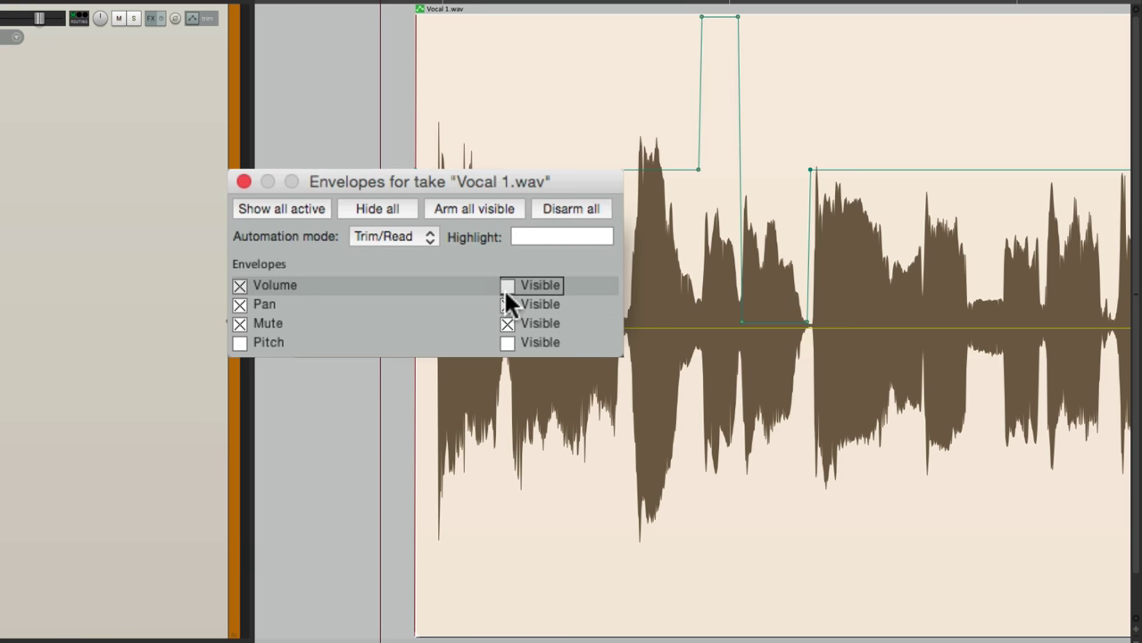
{"action": "left_click", "coordinate": [507, 323]}
{"action": "left_click", "coordinate": [507, 304]}
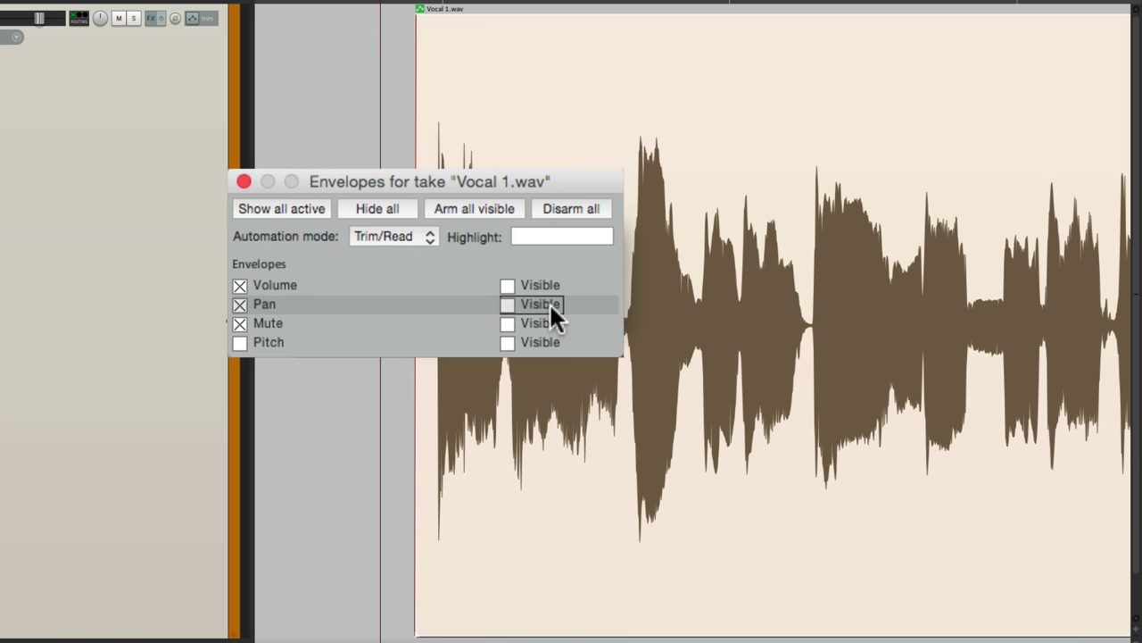
{"action": "left_click", "coordinate": [506, 286]}
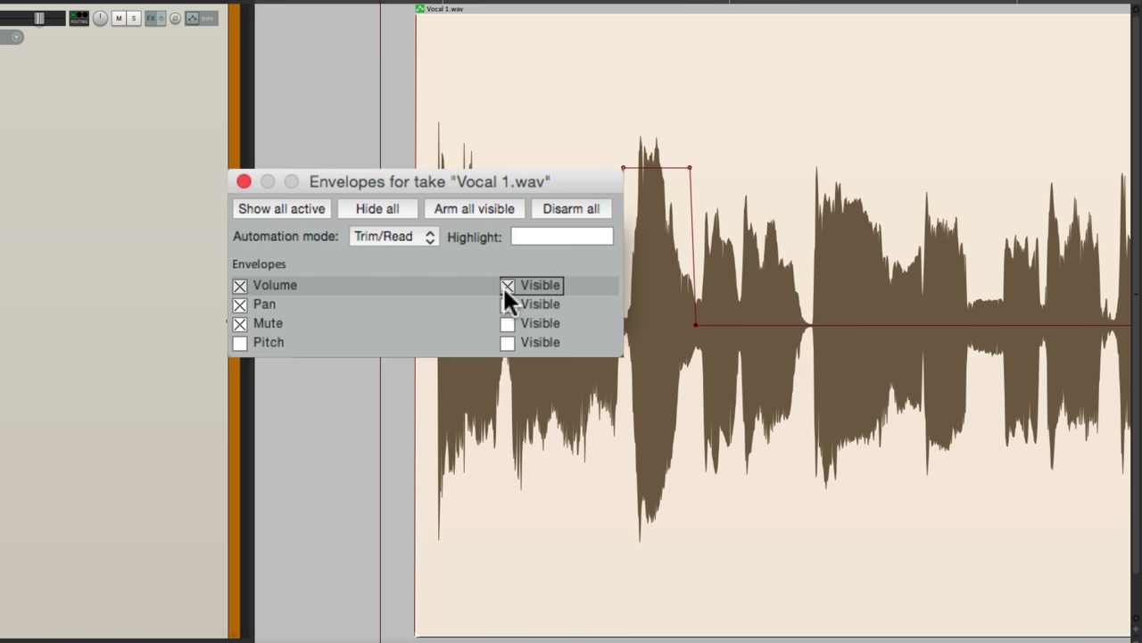
{"action": "left_click_drag", "start_coordinate": [493, 176], "coordinate": [288, 186]}
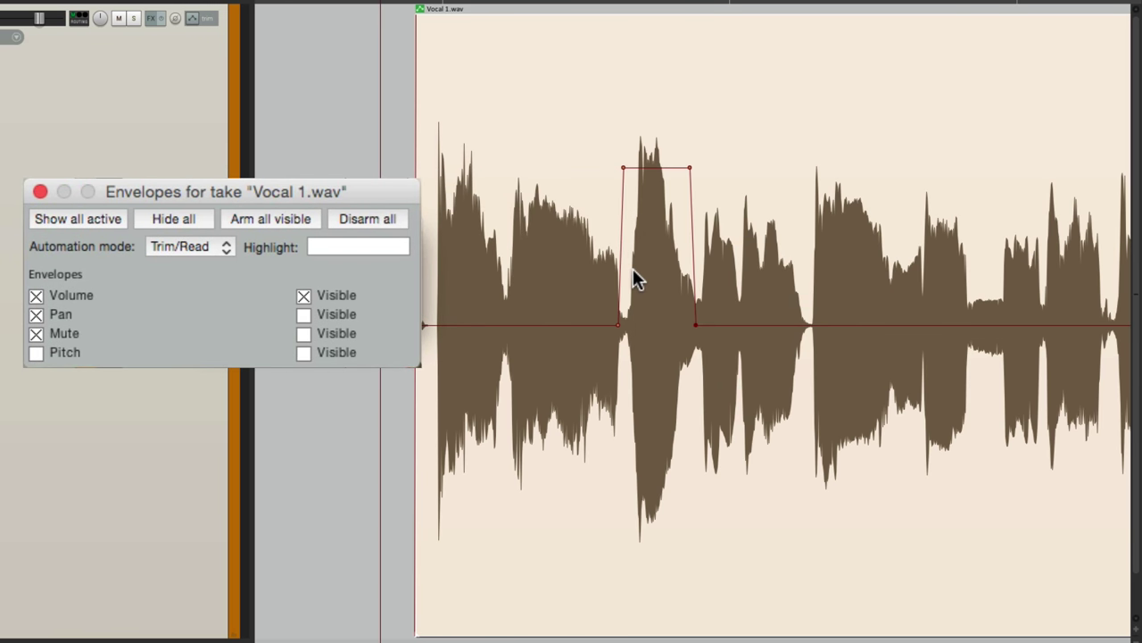
- Show pan and mute individually, then pan and volume together, finally unticking Visible for all three
{"action": "left_click", "coordinate": [301, 297]}
{"action": "left_click", "coordinate": [304, 314]}
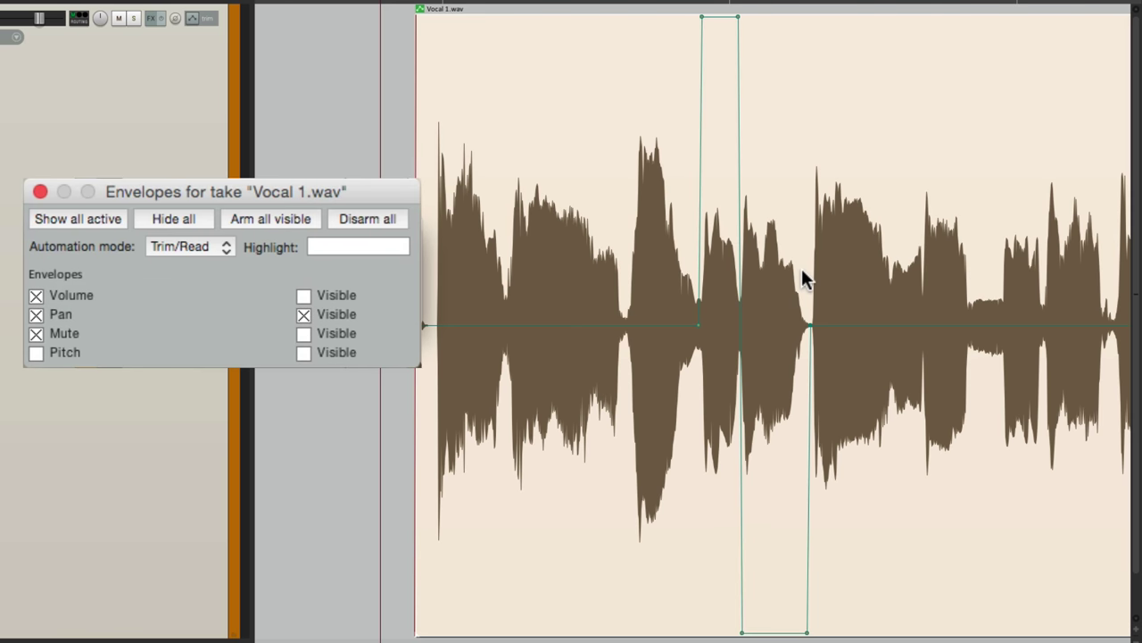
{"action": "left_click", "coordinate": [312, 313]}
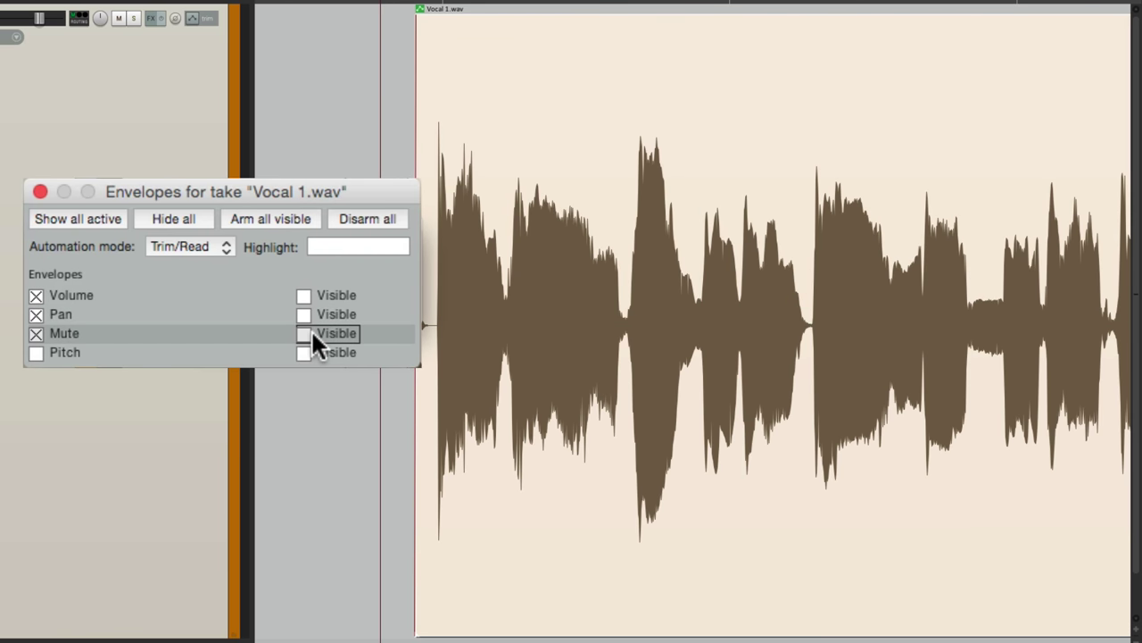
{"action": "left_click", "coordinate": [314, 335]}
{"action": "scroll", "coordinate": [629, 33], "scroll_direction": "up", "scroll_amount": 3}
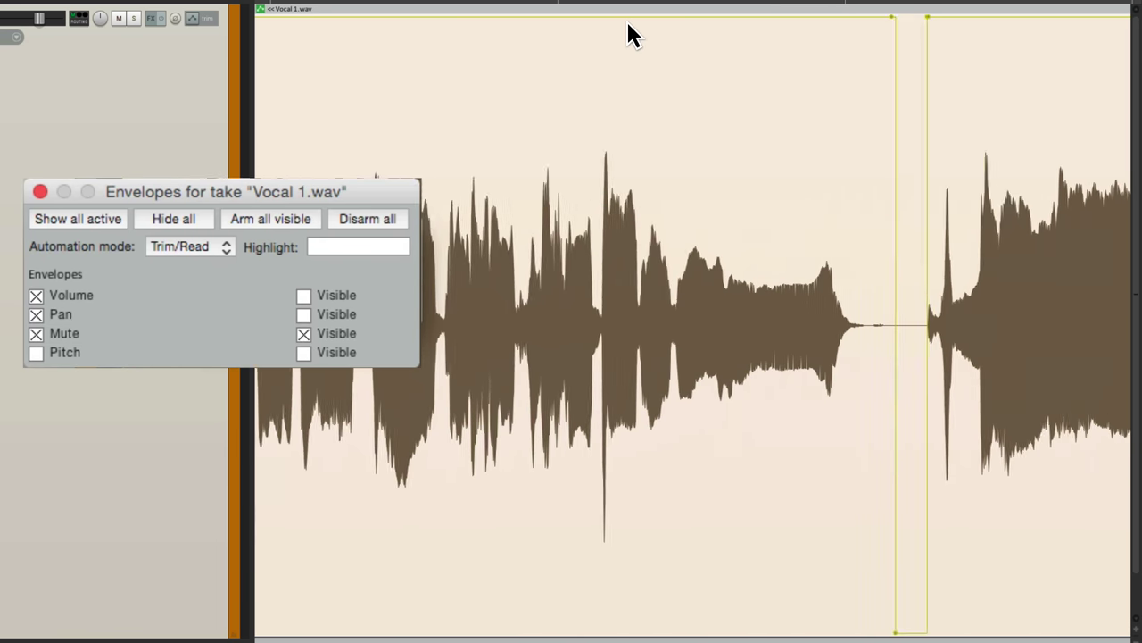
{"action": "scroll", "coordinate": [630, 33], "scroll_direction": "right", "scroll_amount": 2}
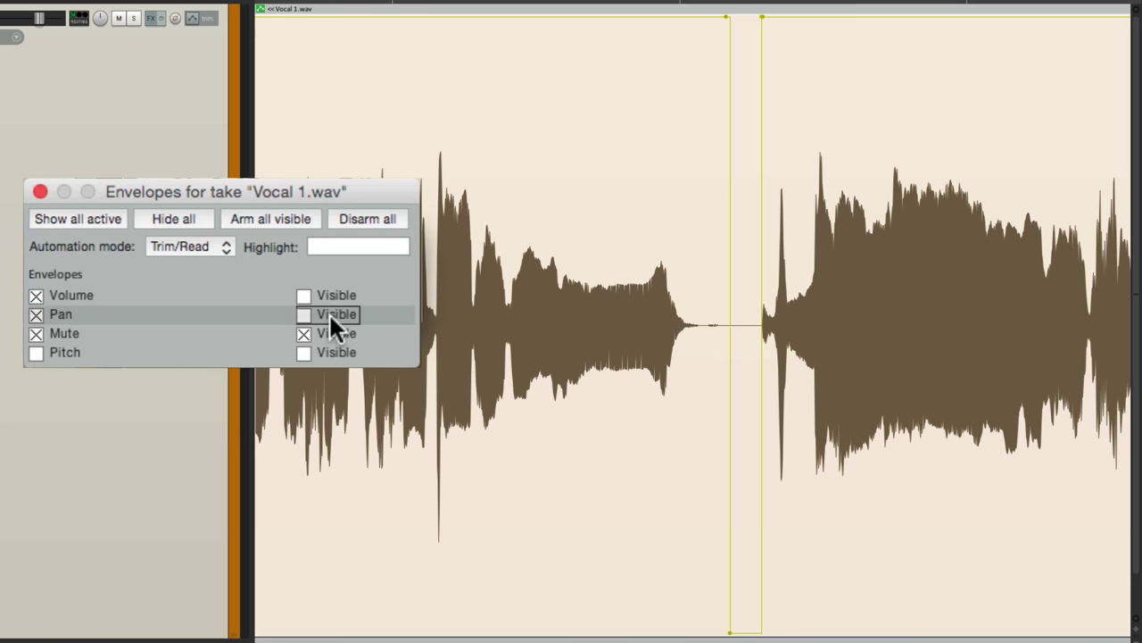
{"action": "left_click", "coordinate": [304, 314]}
{"action": "left_click", "coordinate": [303, 294]}
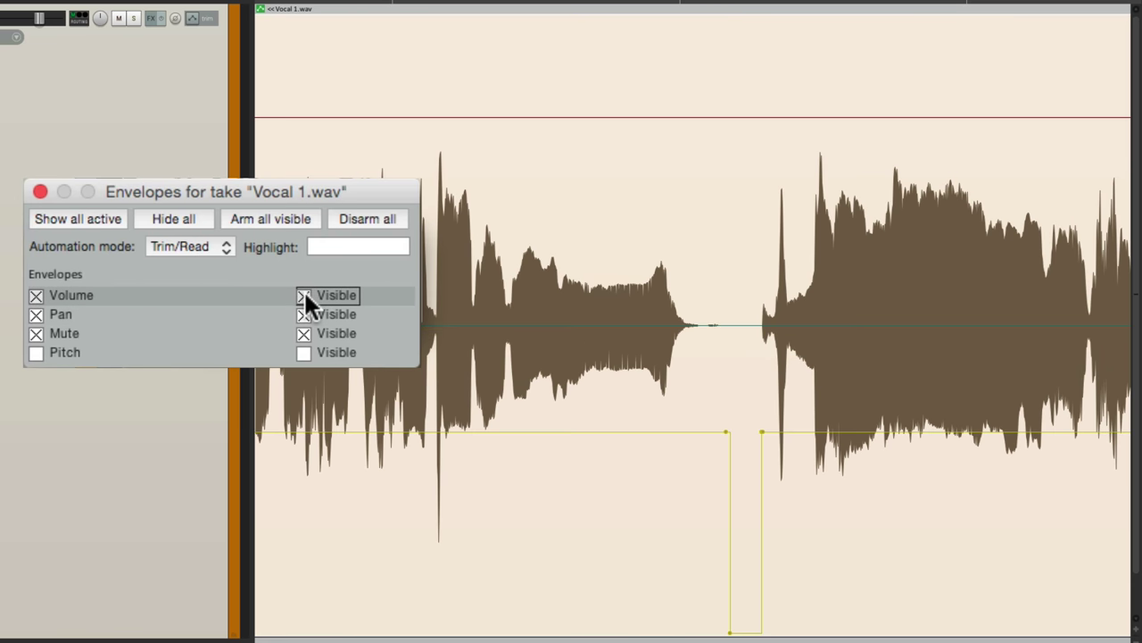
{"action": "left_click", "coordinate": [303, 294]}
{"action": "left_click", "coordinate": [303, 314]}
{"action": "left_click", "coordinate": [303, 333]}
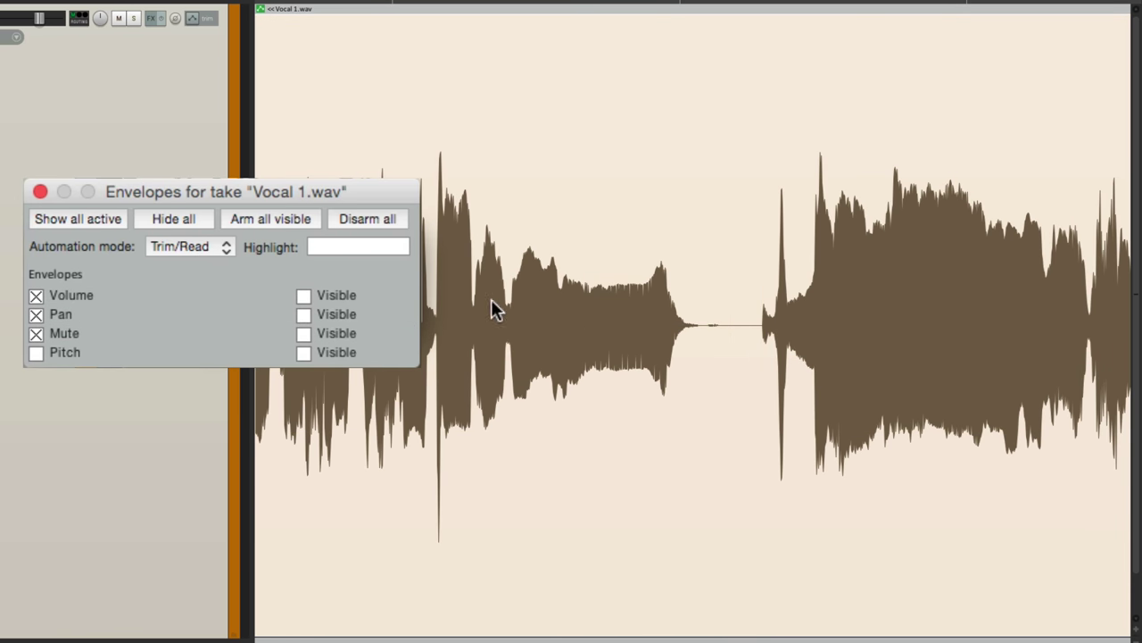
{"action": "scroll", "coordinate": [582, 318], "scroll_direction": "up", "scroll_amount": 3}
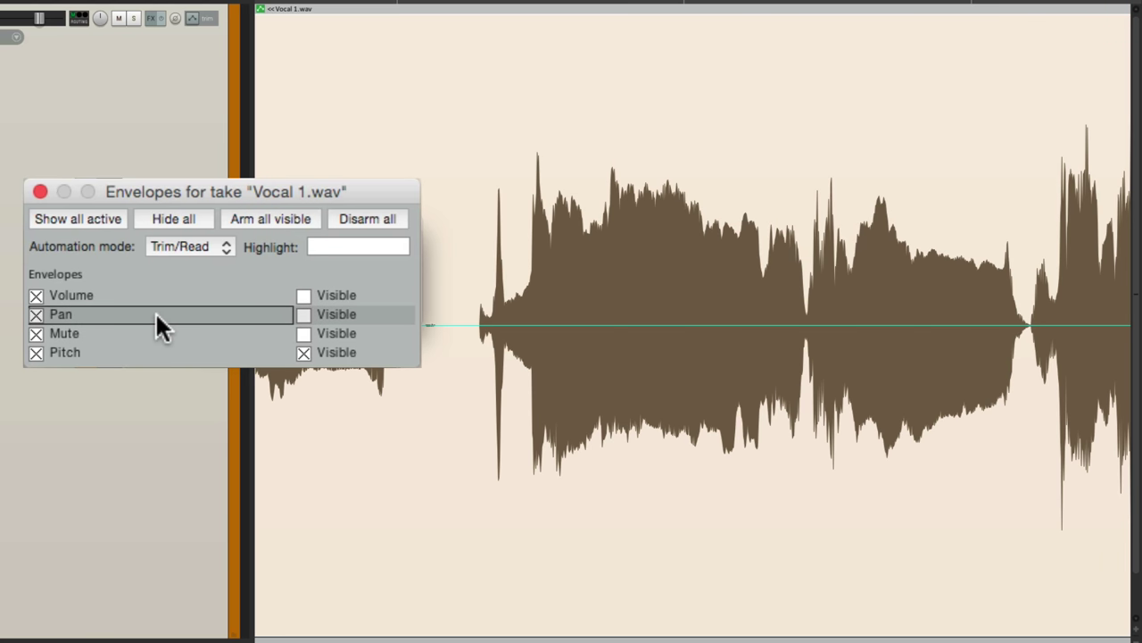
- Show then hide the volume, pan and mute envelopes, leaving only pitch displayed, and close the dialog
{"action": "left_click", "coordinate": [304, 294]}
{"action": "left_click", "coordinate": [304, 314]}
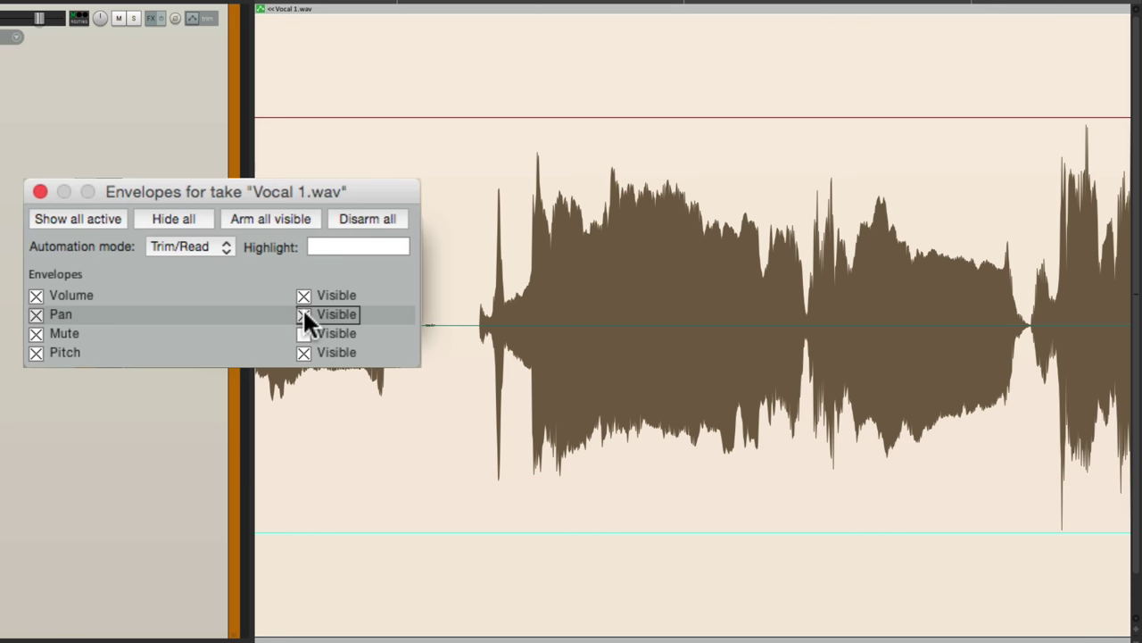
{"action": "left_click", "coordinate": [303, 333]}
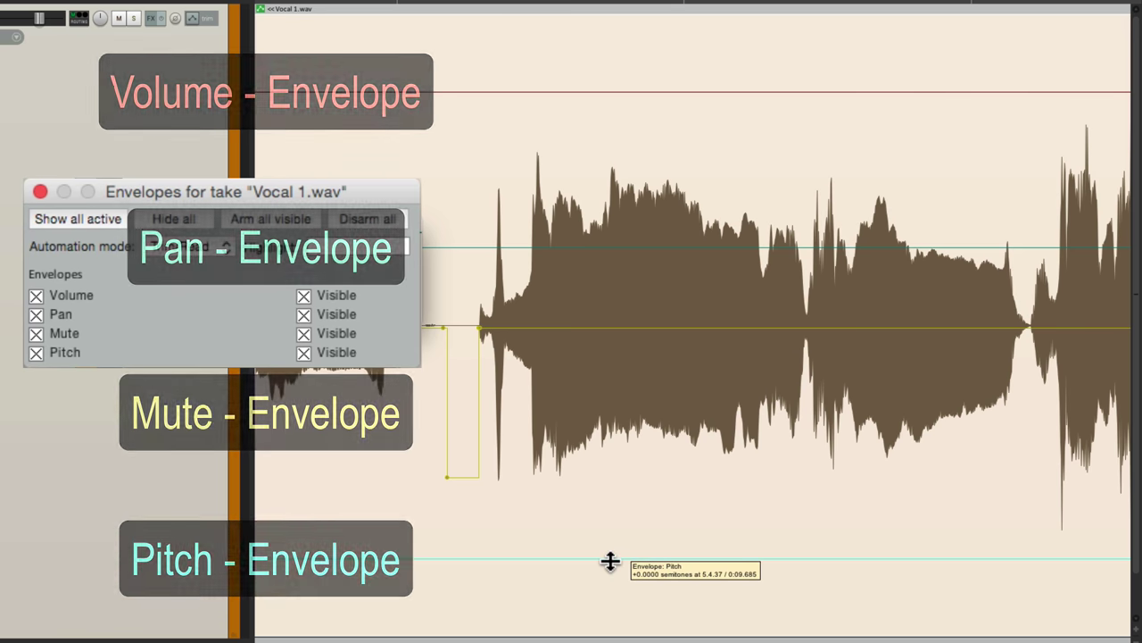
{"action": "left_click", "coordinate": [301, 297]}
{"action": "left_click", "coordinate": [303, 314]}
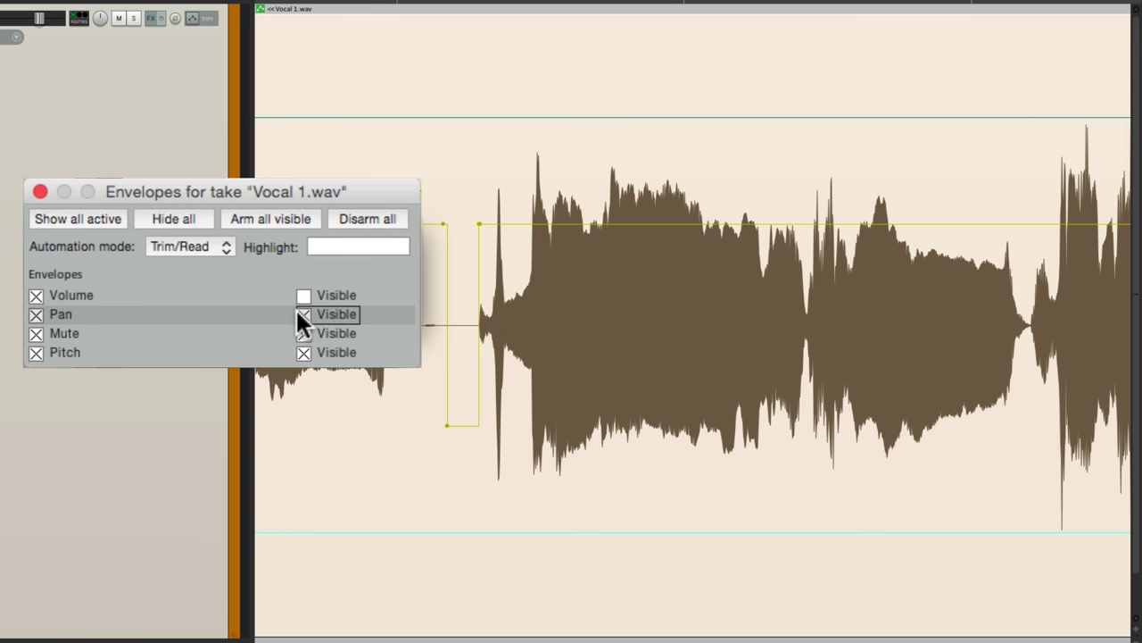
{"action": "left_click", "coordinate": [303, 332]}
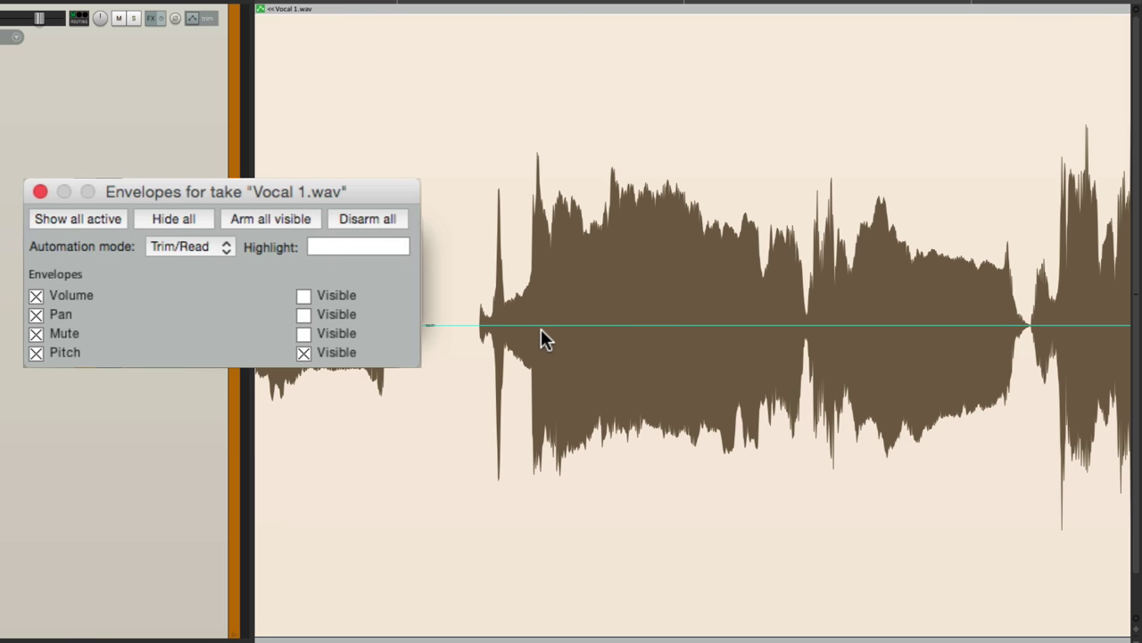
{"action": "left_click", "coordinate": [40, 191]}
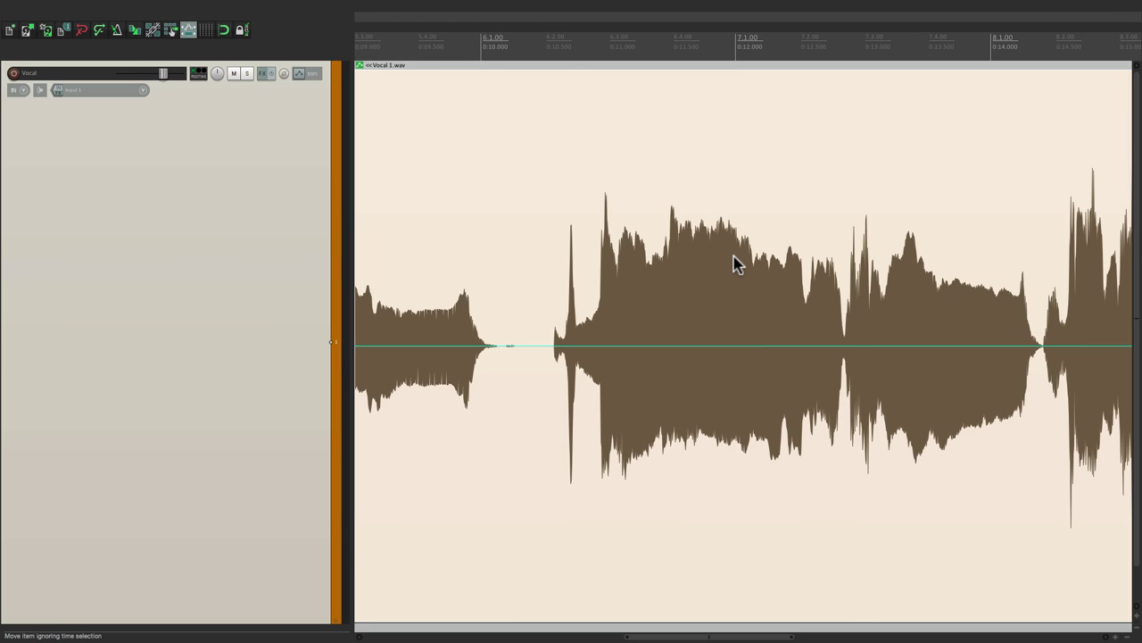
- Add four pitch points around the flat note near bar 6.3 and raise the section between them
{"action": "left_click", "coordinate": [513, 54]}
{"action": "key", "text": "space"}
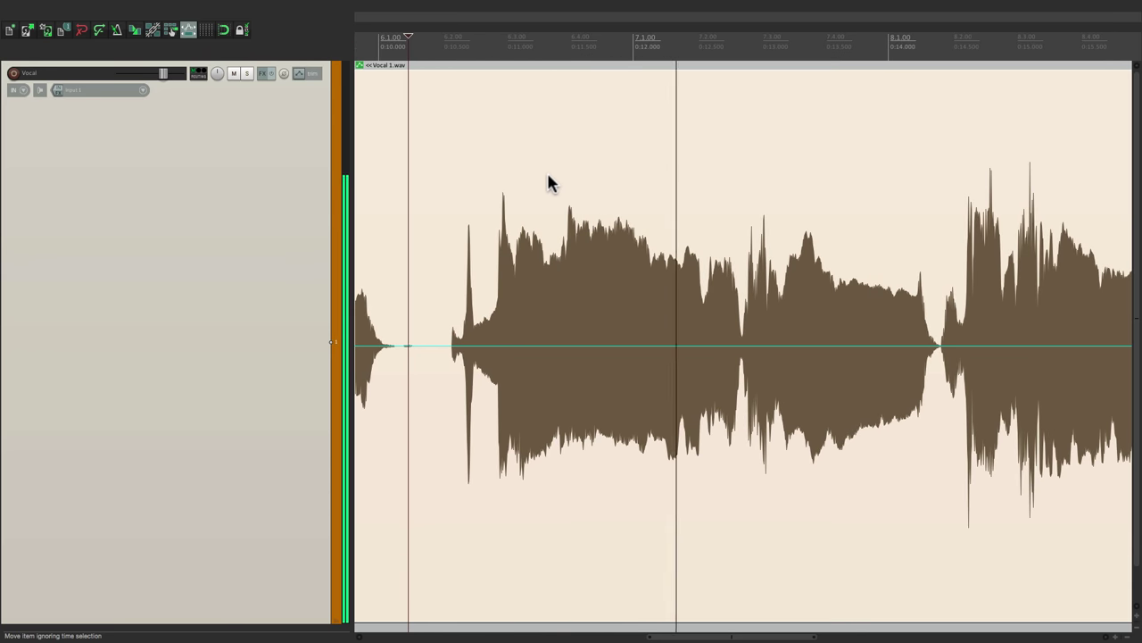
{"action": "scroll", "coordinate": [569, 314], "scroll_direction": "up", "scroll_amount": 3}
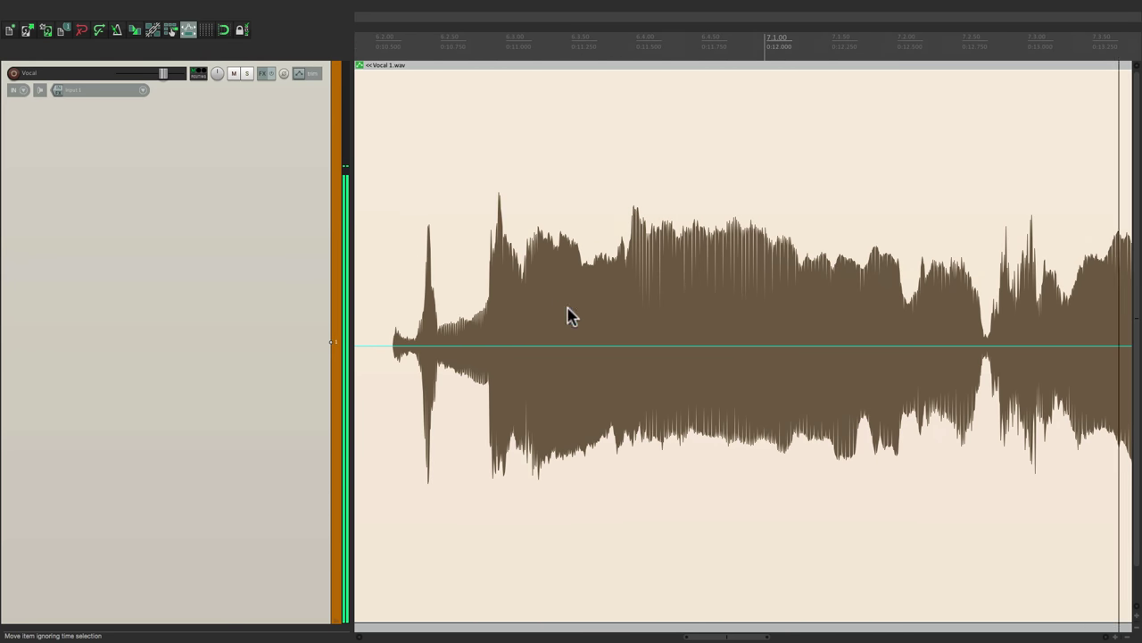
{"action": "left_click", "coordinate": [597, 345], "text": "shift"}
{"action": "left_click", "coordinate": [609, 345], "text": "shift"}
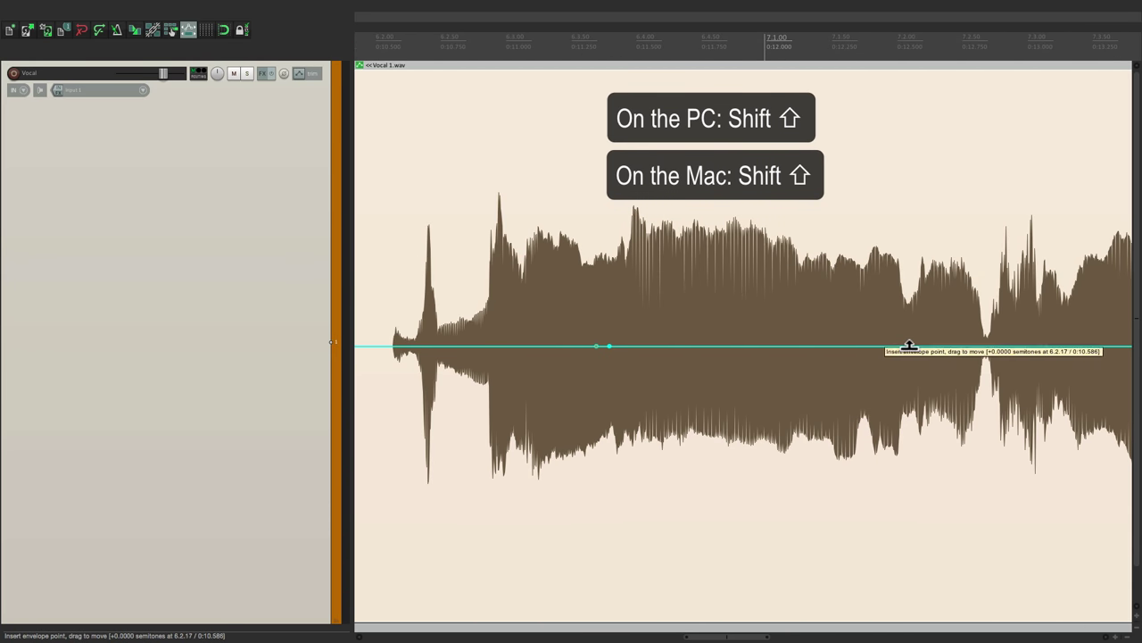
{"action": "left_click", "coordinate": [977, 346], "text": "shift"}
{"action": "left_click", "coordinate": [988, 346], "text": "shift"}
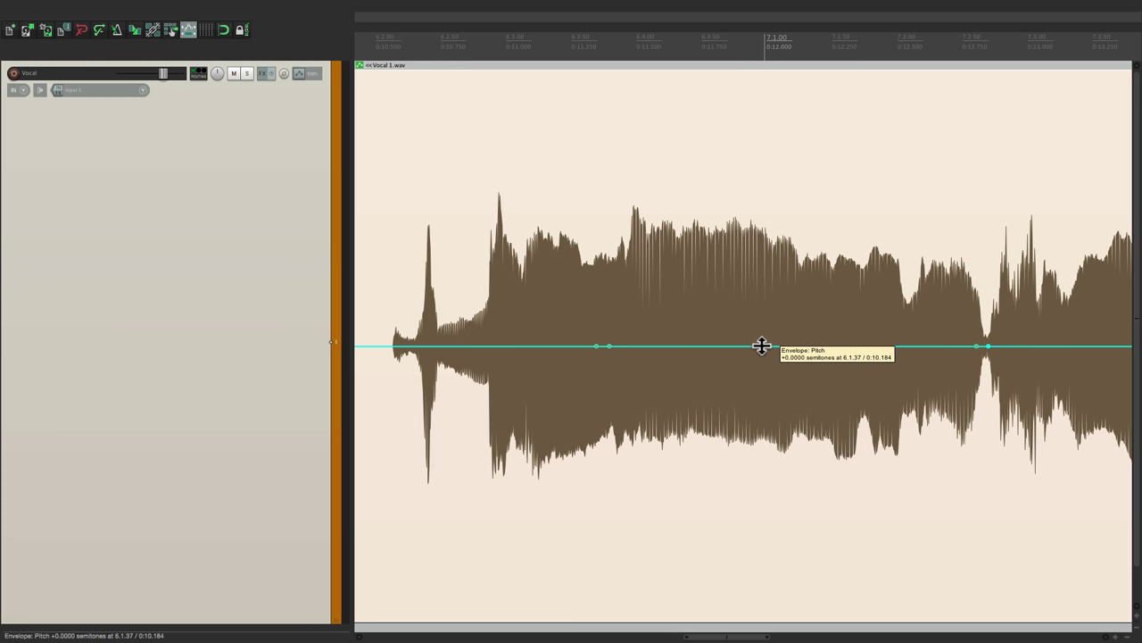
{"action": "left_click_drag", "start_coordinate": [762, 345], "coordinate": [761, 317]}
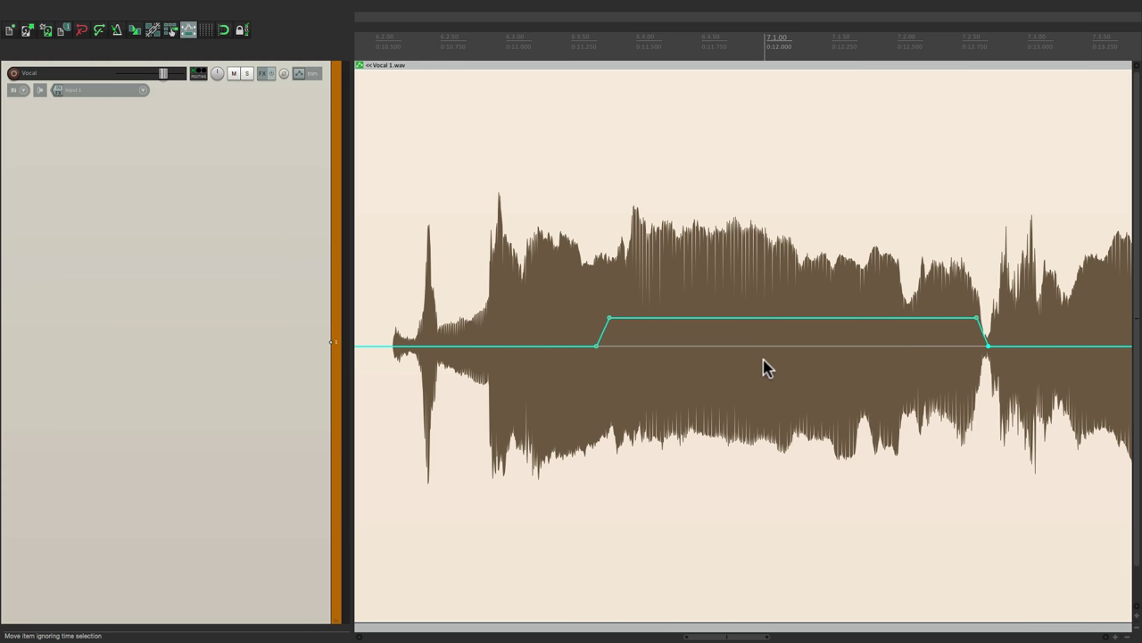
{"action": "key", "text": "space"}
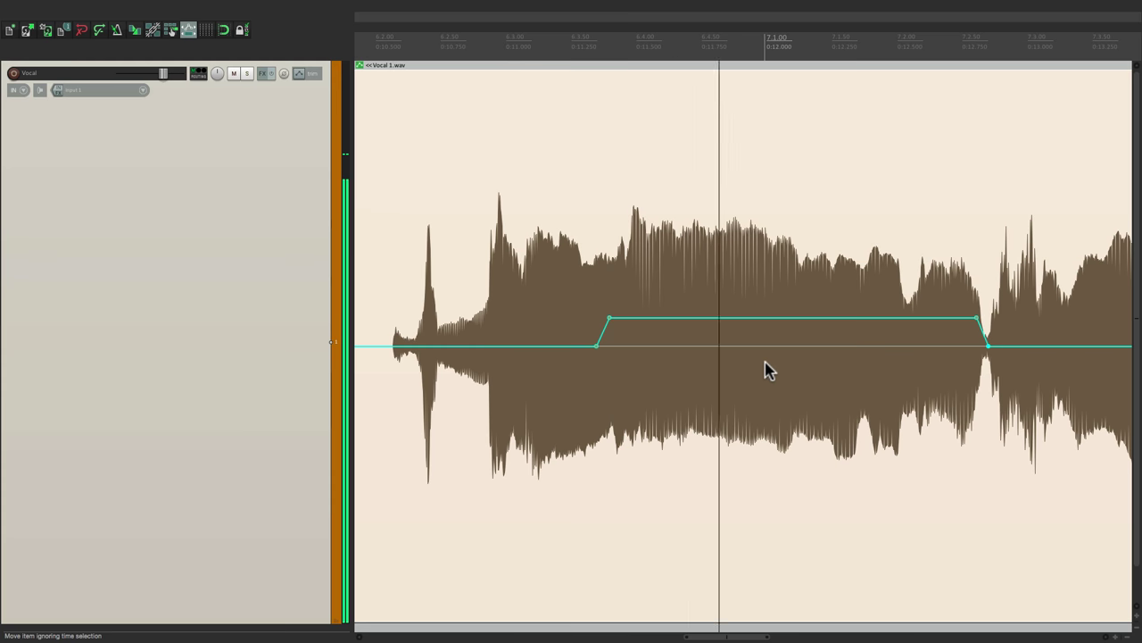
{"action": "key", "text": "space"}
- Lower the raise slightly, move the rise's start earlier and nudge the plateau higher, checking by playback
{"action": "left_click_drag", "start_coordinate": [753, 319], "coordinate": [752, 329]}
{"action": "key", "text": "space"}
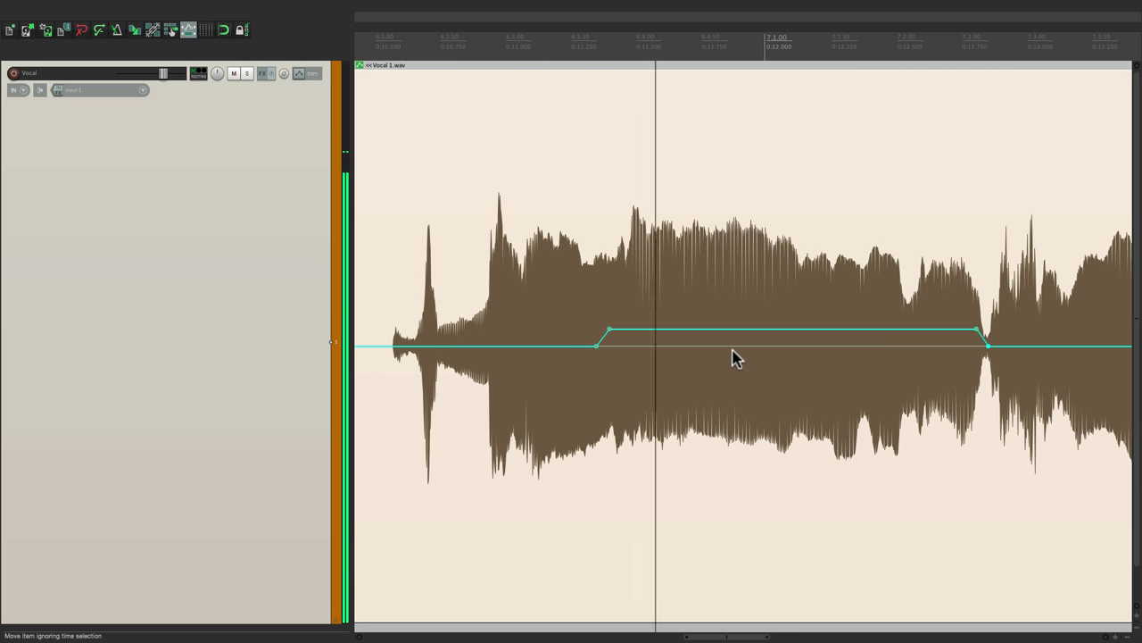
{"action": "key", "text": "space"}
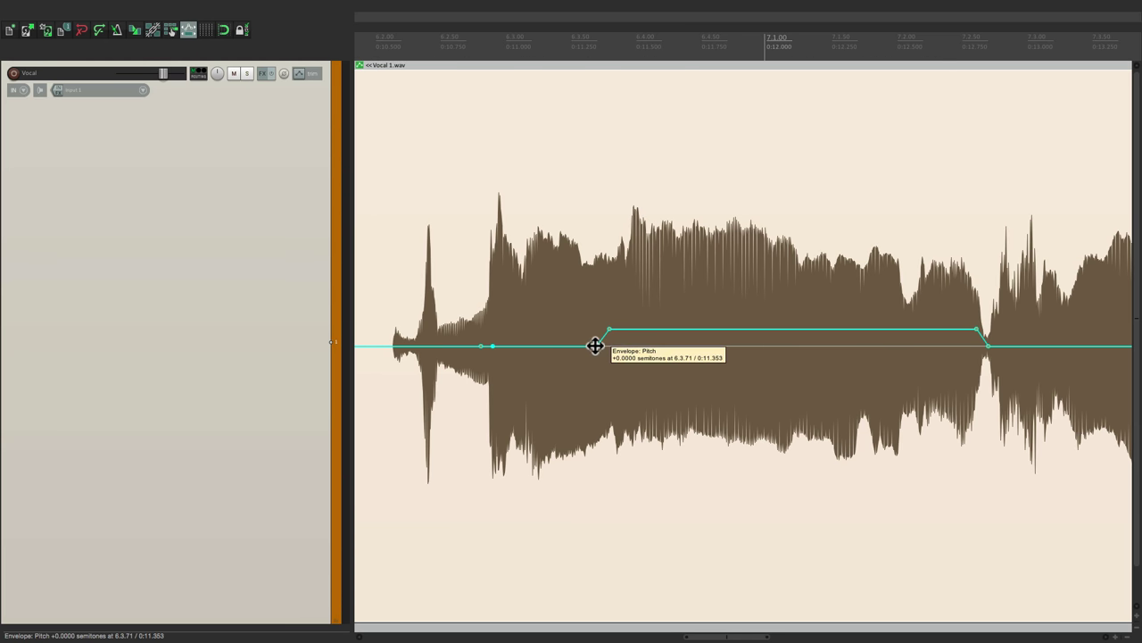
{"action": "mouse_move", "coordinate": [596, 345]}
{"action": "left_mouse_down"}
{"action": "mouse_move", "coordinate": [607, 358]}
{"action": "mouse_move", "coordinate": [614, 326]}
{"action": "mouse_move", "coordinate": [525, 328]}
{"action": "mouse_move", "coordinate": [492, 360]}
{"action": "left_mouse_up"}
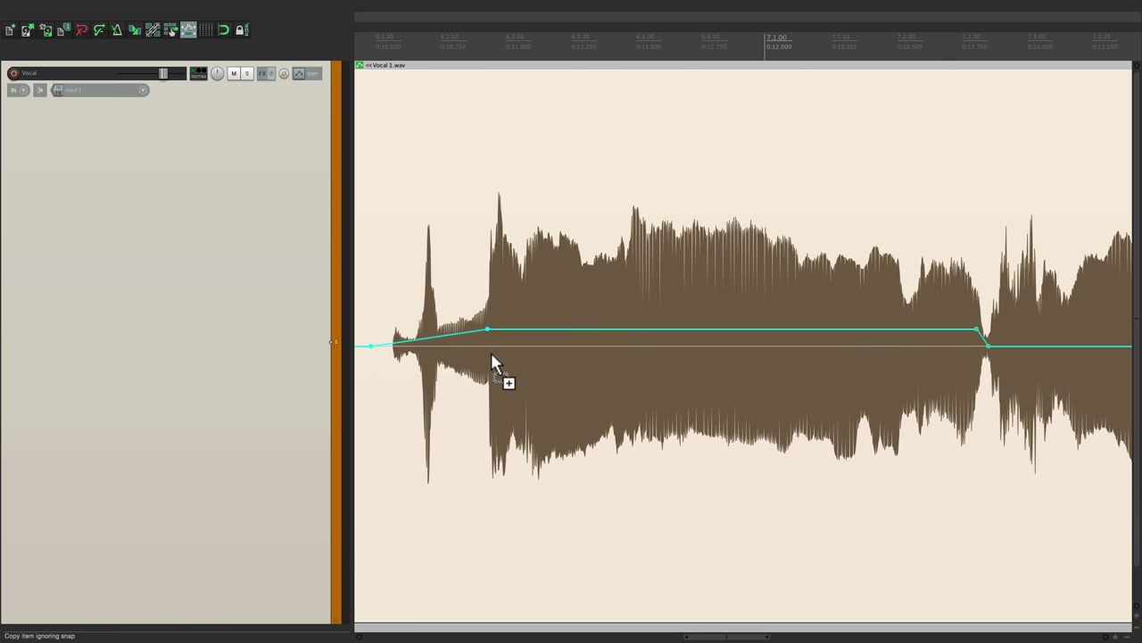
{"action": "left_click_drag", "start_coordinate": [651, 327], "coordinate": [650, 332]}
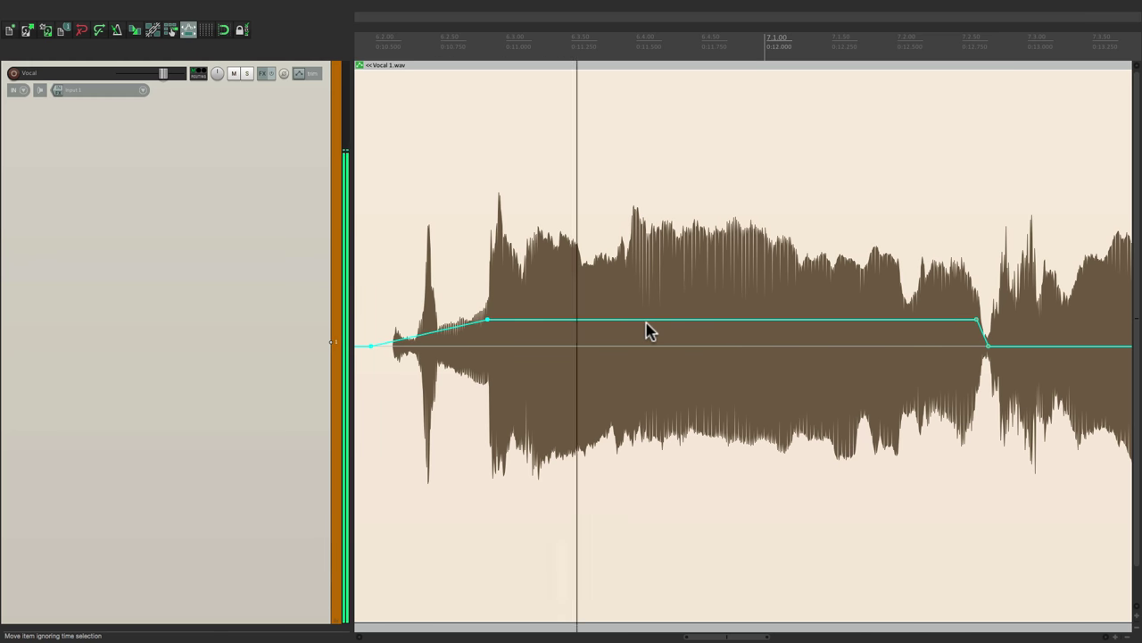
{"action": "scroll", "coordinate": [652, 349], "scroll_direction": "down", "scroll_amount": 3}
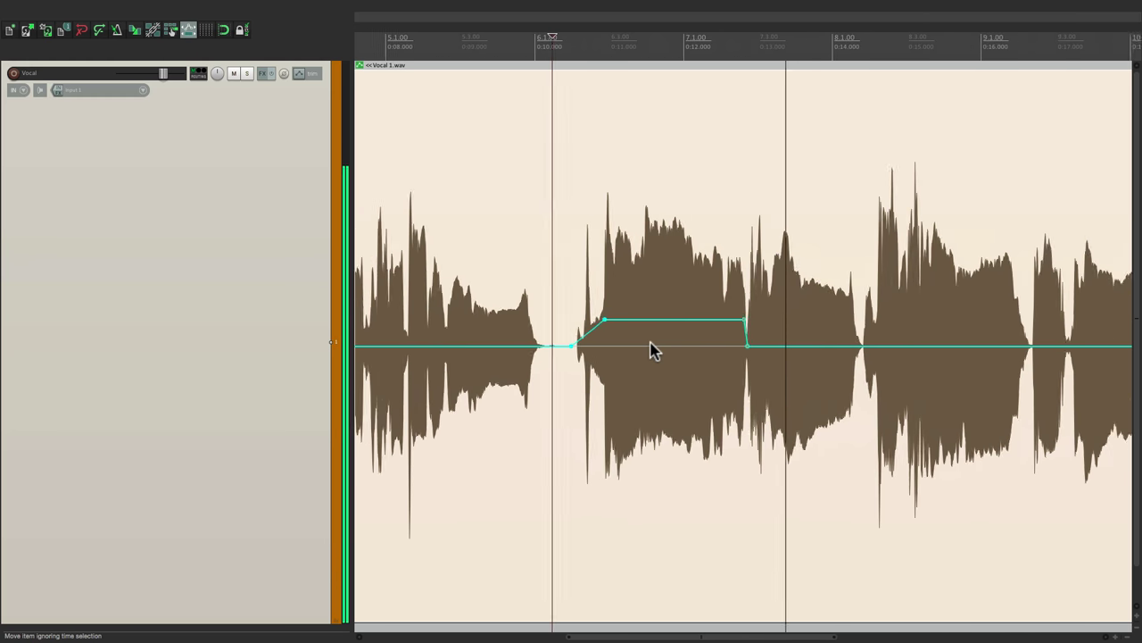
{"action": "key", "text": "space"}
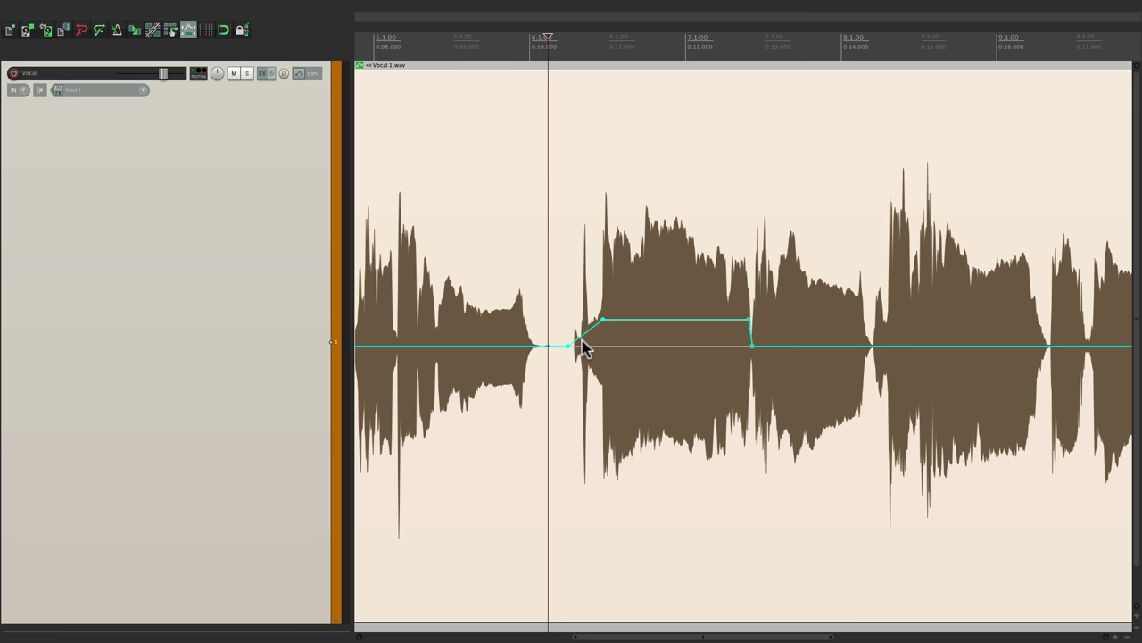
{"action": "scroll", "coordinate": [582, 348], "scroll_direction": "right", "scroll_amount": 5}
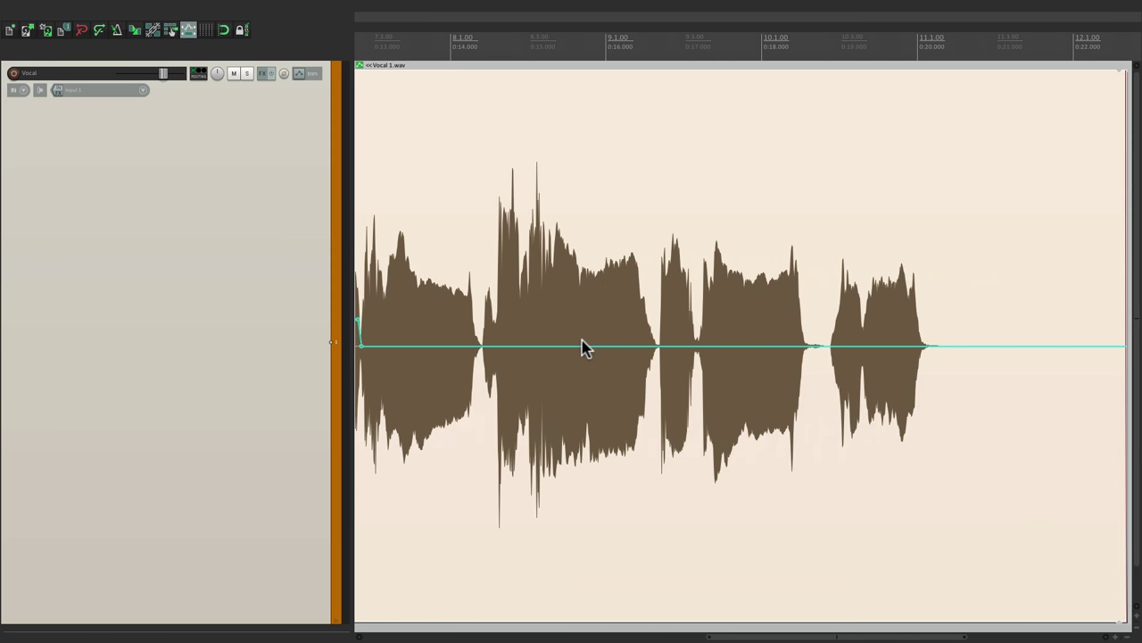
- Shift-click two pitch points around the note after bar 9.2 and raise the segment to +0.9 semitones
{"action": "left_click", "coordinate": [480, 64]}
{"action": "key", "text": "space"}
{"action": "scroll", "coordinate": [656, 250], "scroll_direction": "up", "scroll_amount": 3}
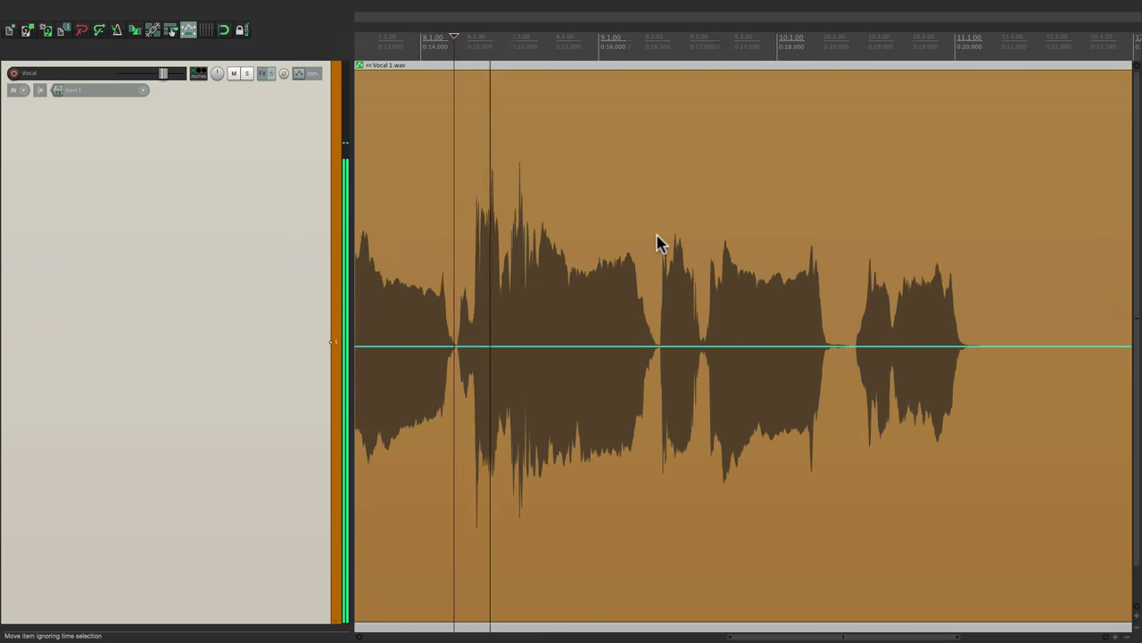
{"action": "scroll", "coordinate": [696, 275], "scroll_direction": "up", "scroll_amount": 2}
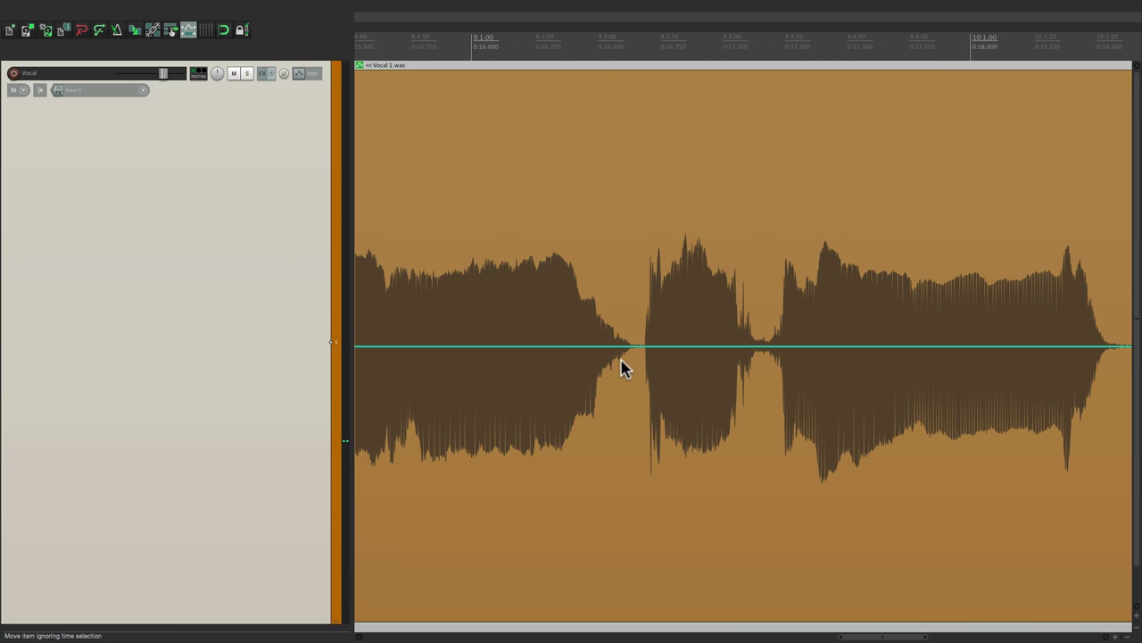
{"action": "key", "text": "shift"}
{"action": "left_click", "coordinate": [766, 346], "text": "shift"}
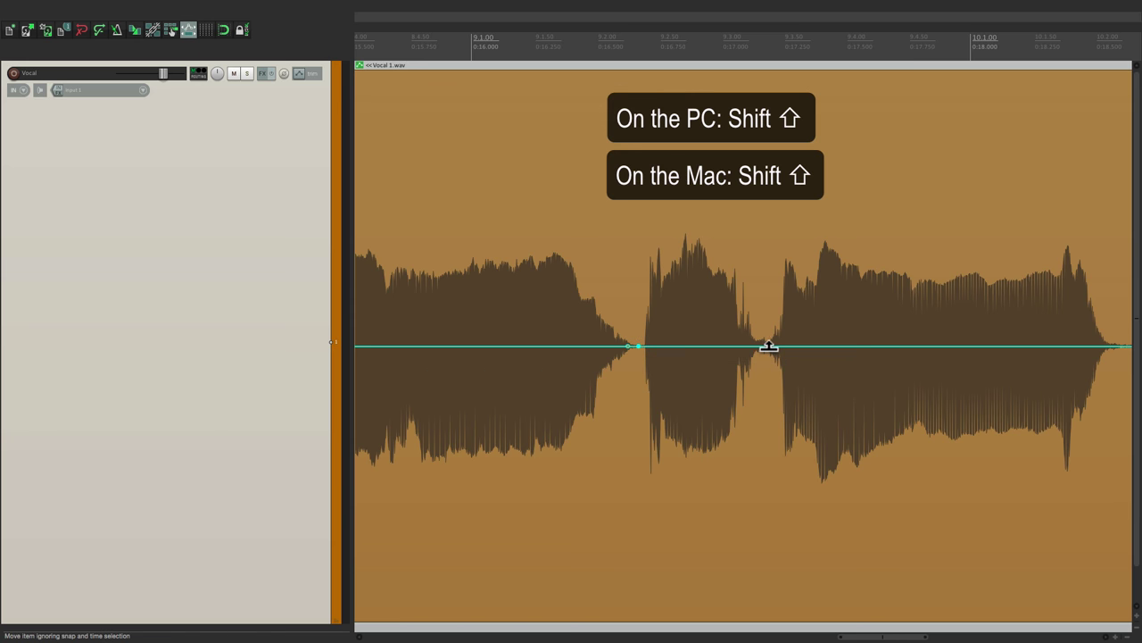
{"action": "left_click", "coordinate": [783, 345], "text": "shift"}
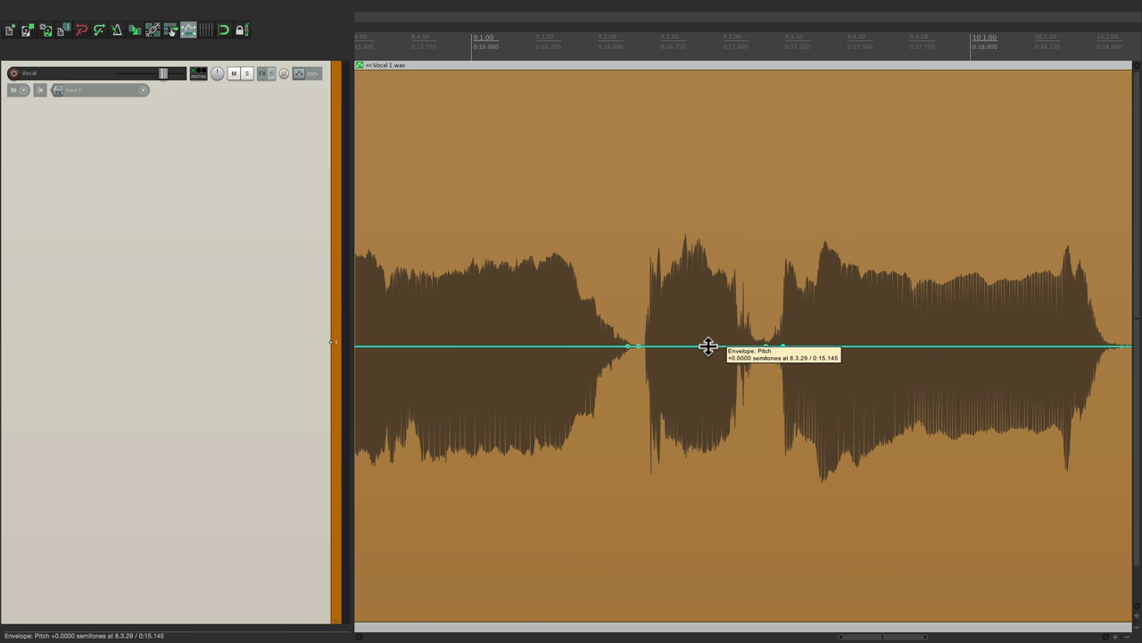
{"action": "left_click_drag", "start_coordinate": [706, 344], "coordinate": [698, 293]}
{"action": "left_click_drag", "start_coordinate": [518, 223], "coordinate": [477, 152]}
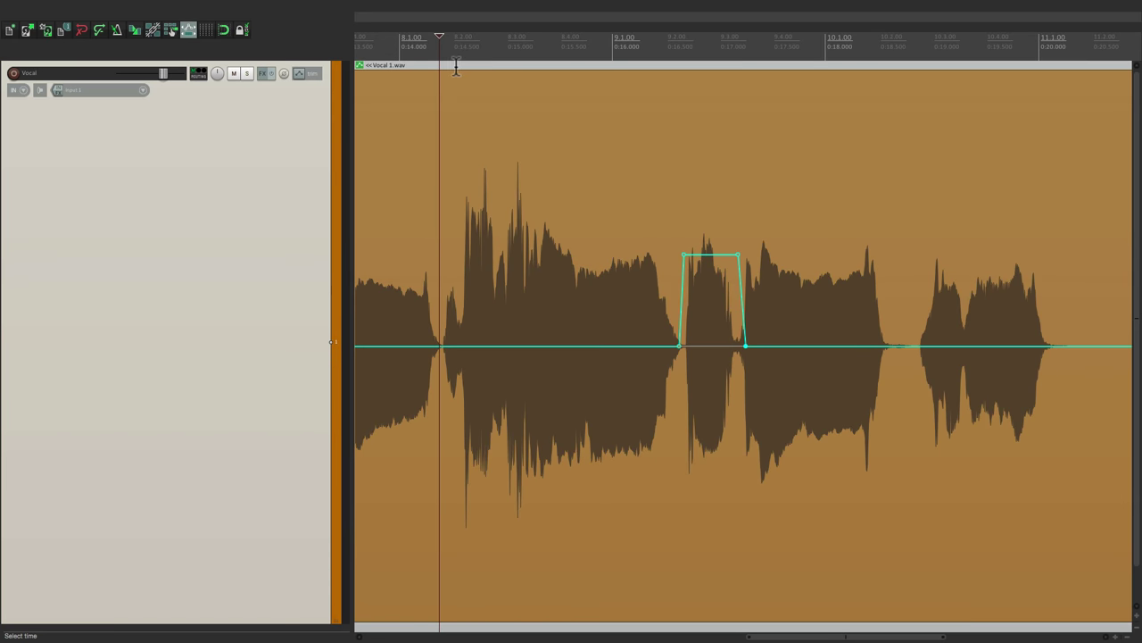
- Play the corrected note, then undo the raise with Ctrl+Z and replay to compare
{"action": "key", "text": "space"}
{"action": "scroll", "coordinate": [758, 233], "scroll_direction": "up", "scroll_amount": 4}
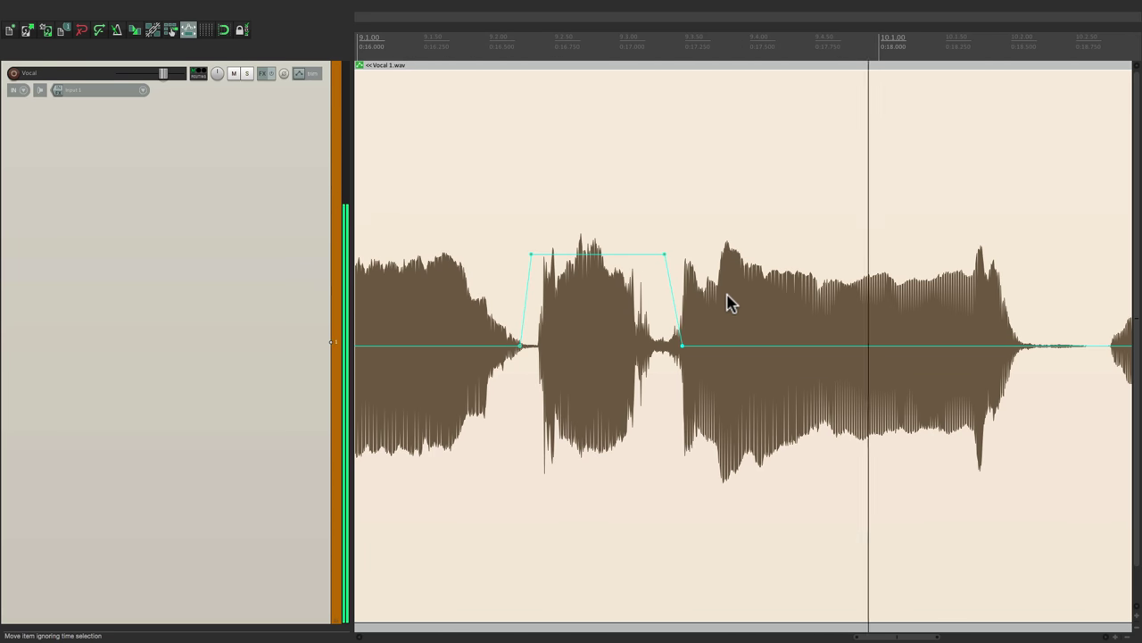
{"action": "scroll", "coordinate": [724, 303], "scroll_direction": "left", "scroll_amount": 1}
{"action": "scroll", "coordinate": [724, 303], "scroll_direction": "left", "scroll_amount": 3}
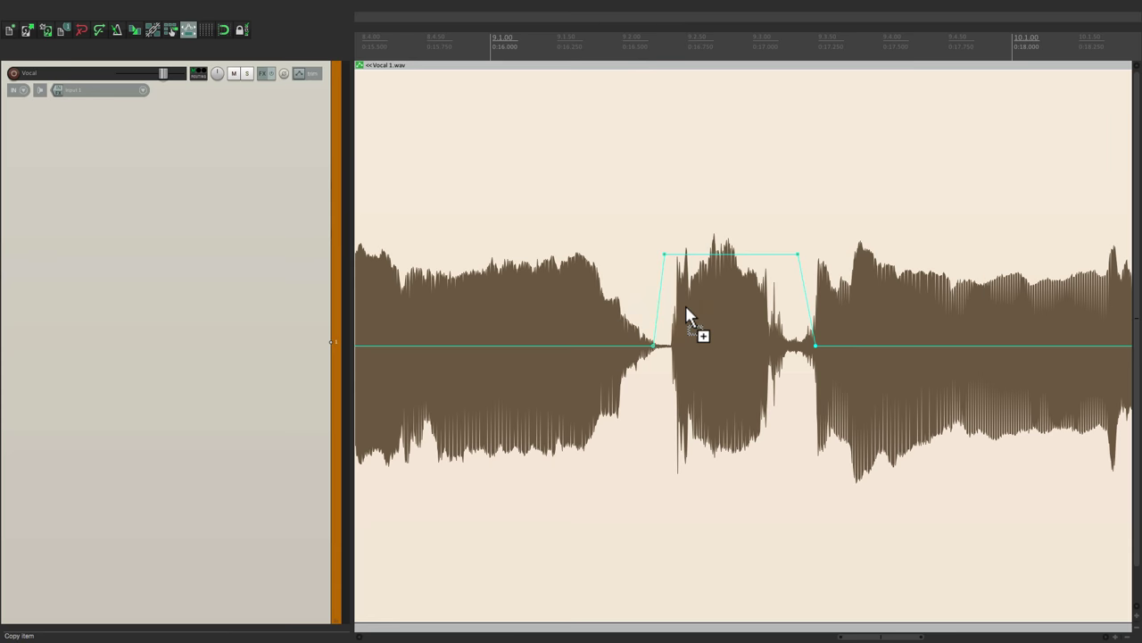
{"action": "key", "text": "ctrl+z"}
{"action": "key", "text": "space"}
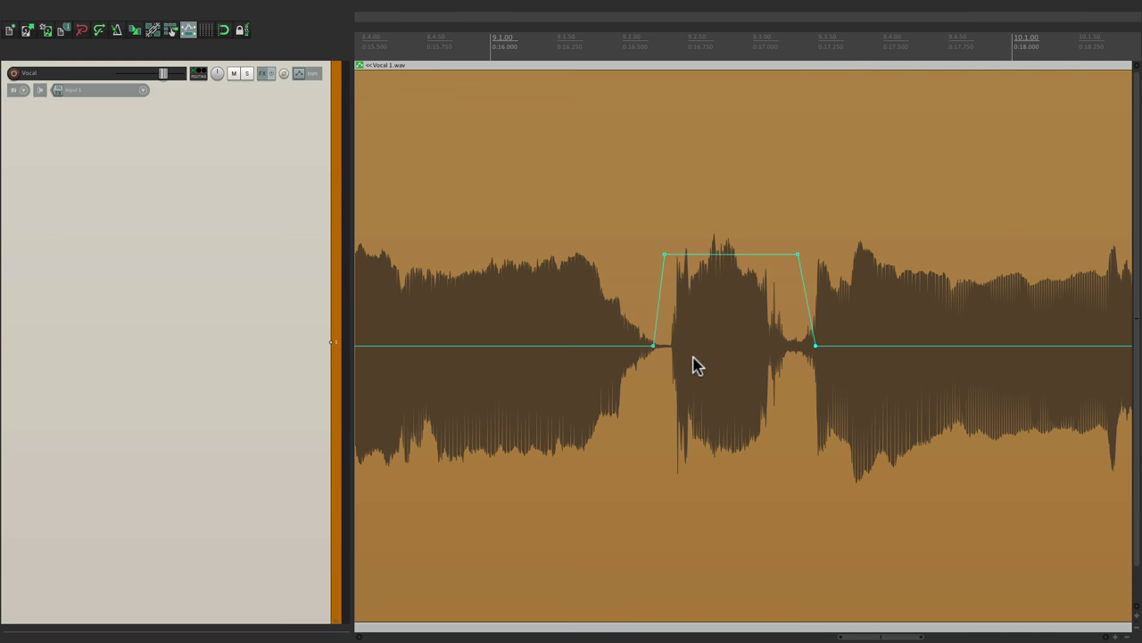
- Open Take envelopes from the item's context menu, tick Visible for every envelope and close the dialog
{"action": "scroll", "coordinate": [693, 363], "scroll_direction": "down", "scroll_amount": 5}
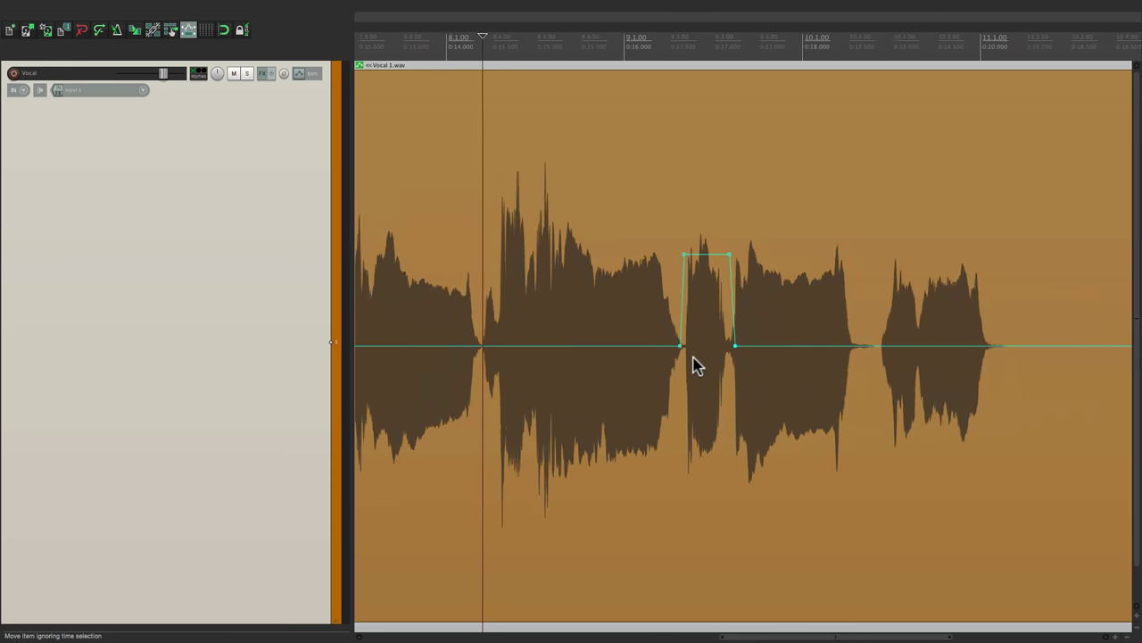
{"action": "scroll", "coordinate": [576, 273], "scroll_direction": "left", "scroll_amount": 5}
{"action": "scroll", "coordinate": [573, 274], "scroll_direction": "left", "scroll_amount": 3}
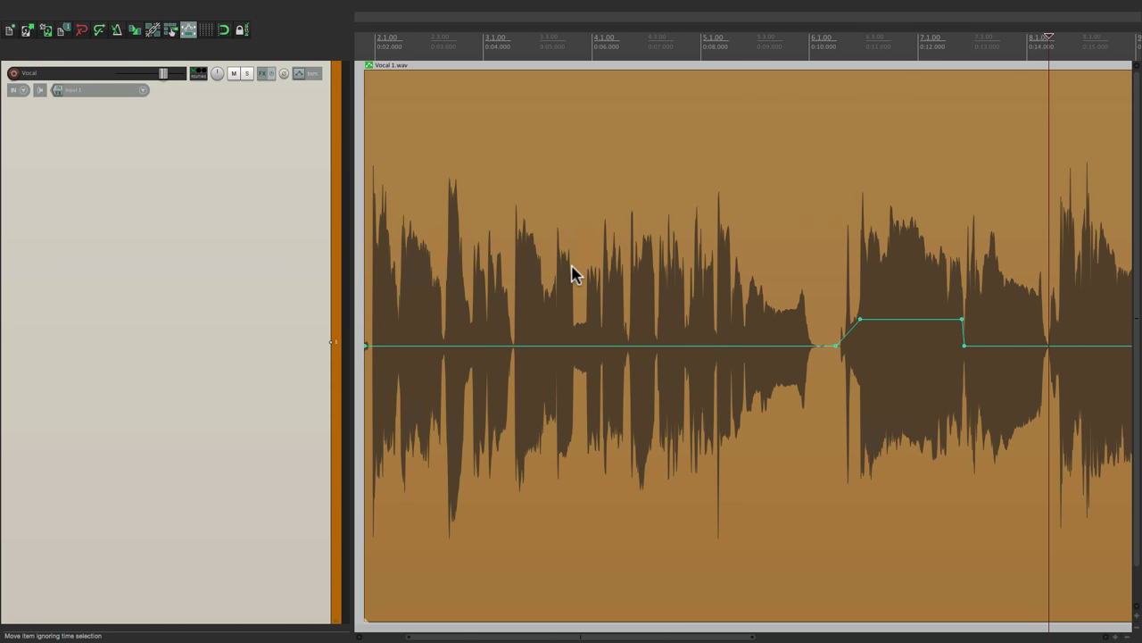
{"action": "scroll", "coordinate": [501, 179], "scroll_direction": "down", "scroll_amount": 2}
{"action": "left_click", "coordinate": [425, 113]}
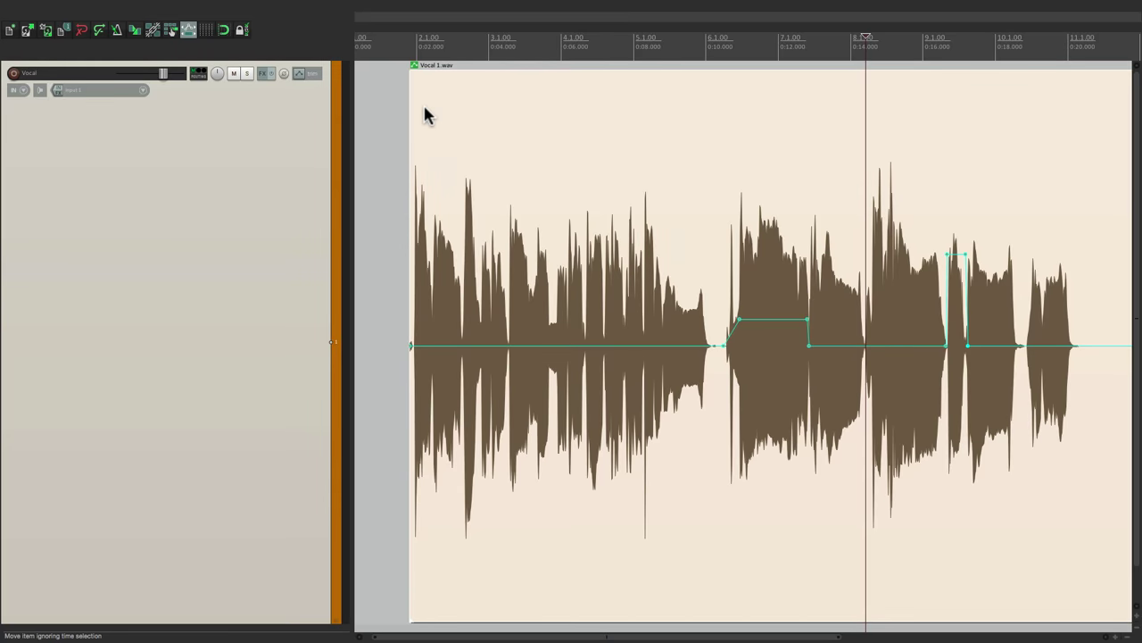
{"action": "right_click", "coordinate": [425, 114]}
{"action": "mouse_move", "coordinate": [446, 177]}
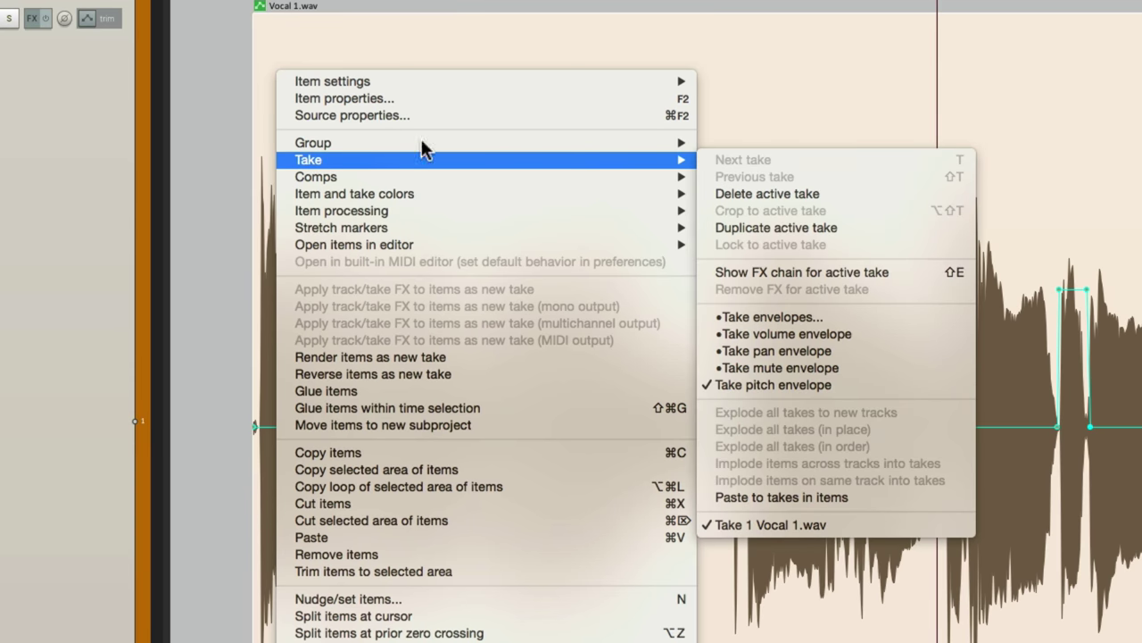
{"action": "left_click", "coordinate": [870, 318]}
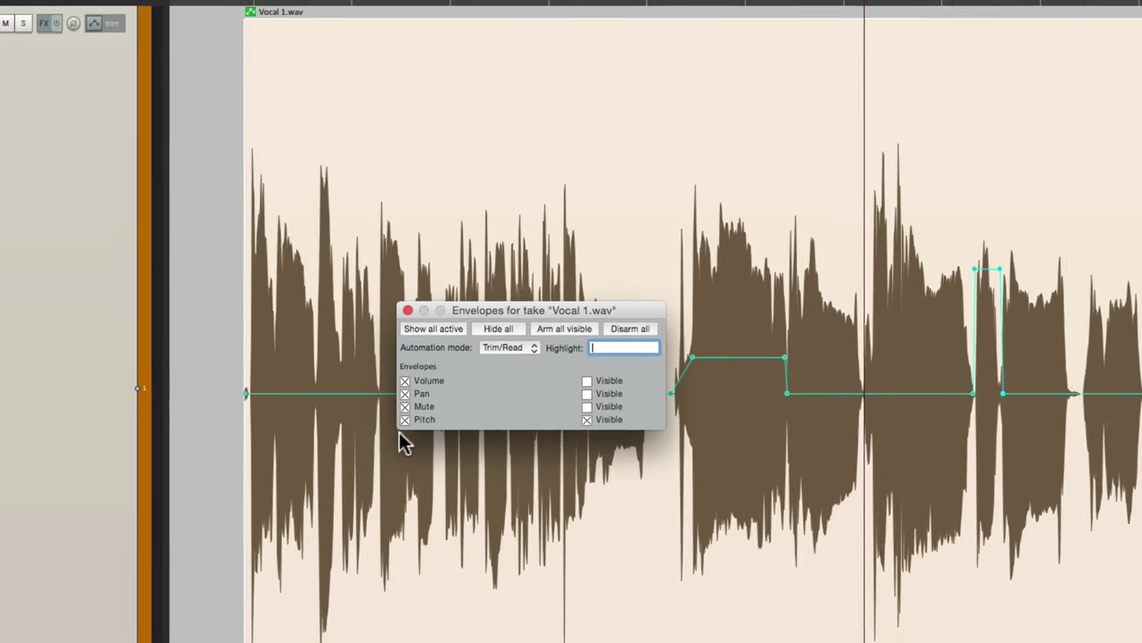
{"action": "left_click", "coordinate": [549, 352]}
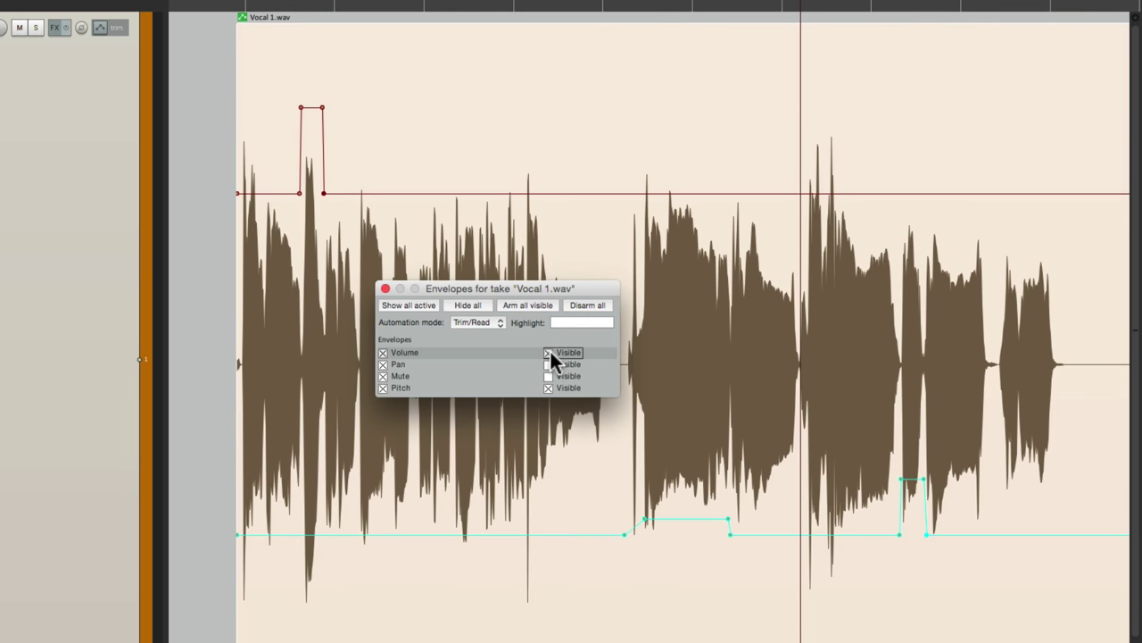
{"action": "left_click", "coordinate": [548, 364]}
{"action": "left_click", "coordinate": [550, 376]}
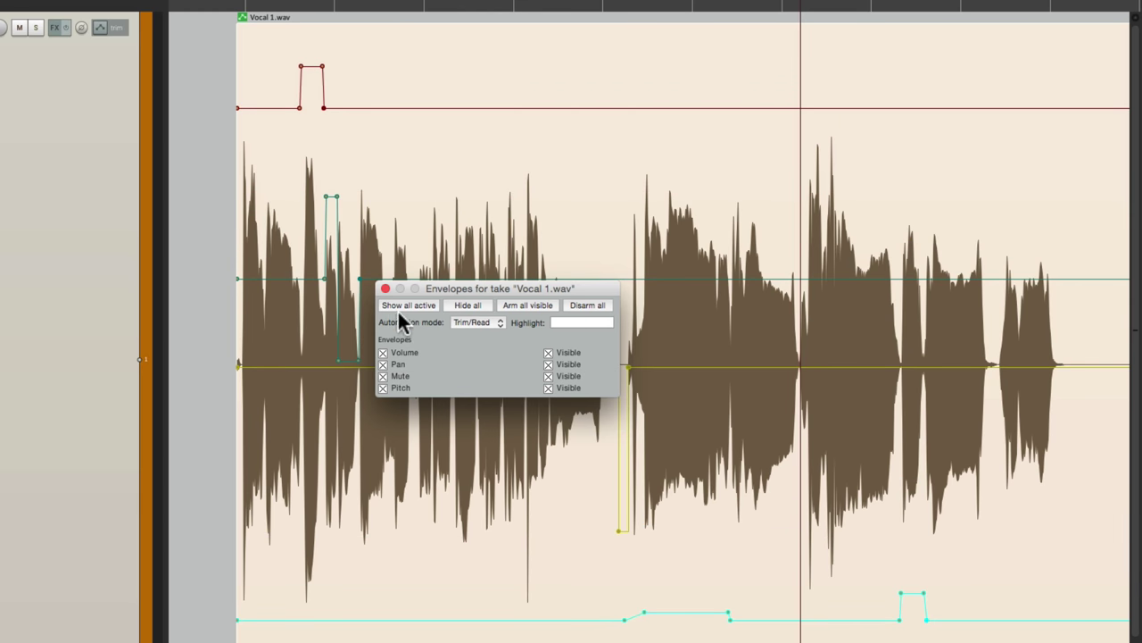
{"action": "left_click", "coordinate": [385, 288]}
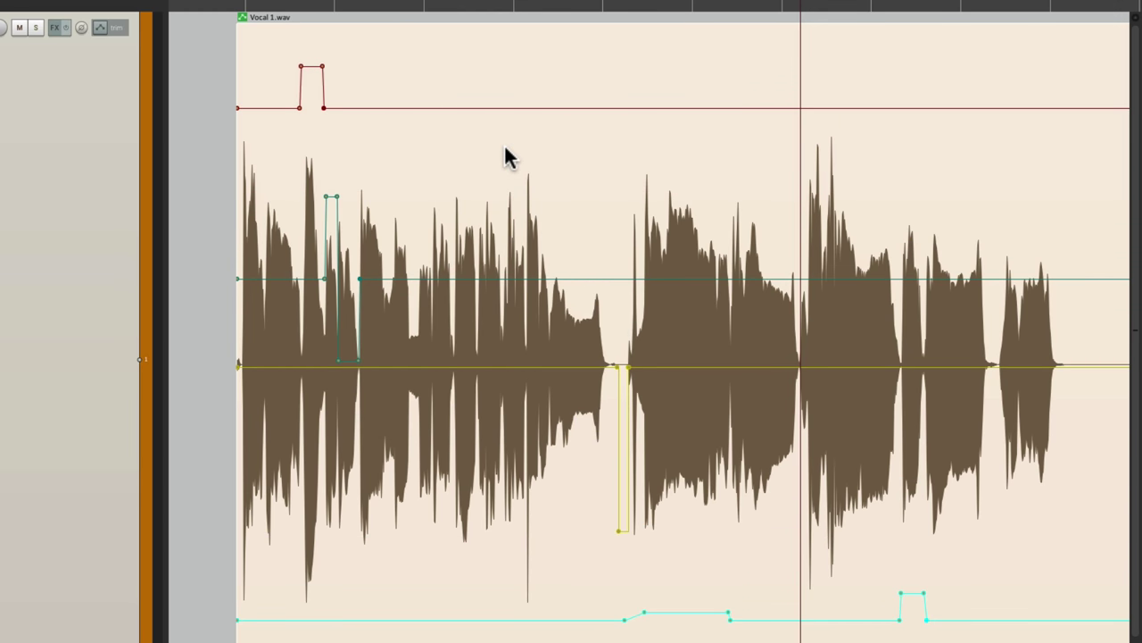
- Reopen the dialog with E, untick Visible for volume, pan, mute and pitch, and play from the item's start
{"action": "key", "text": "e"}
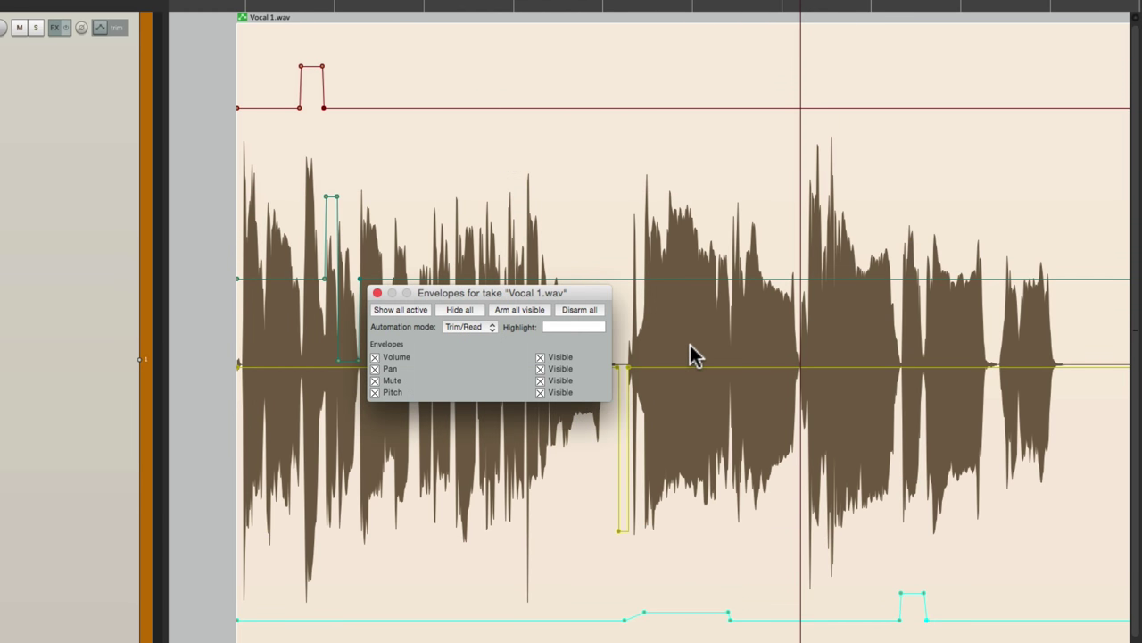
{"action": "left_click", "coordinate": [540, 356]}
{"action": "left_click", "coordinate": [541, 368]}
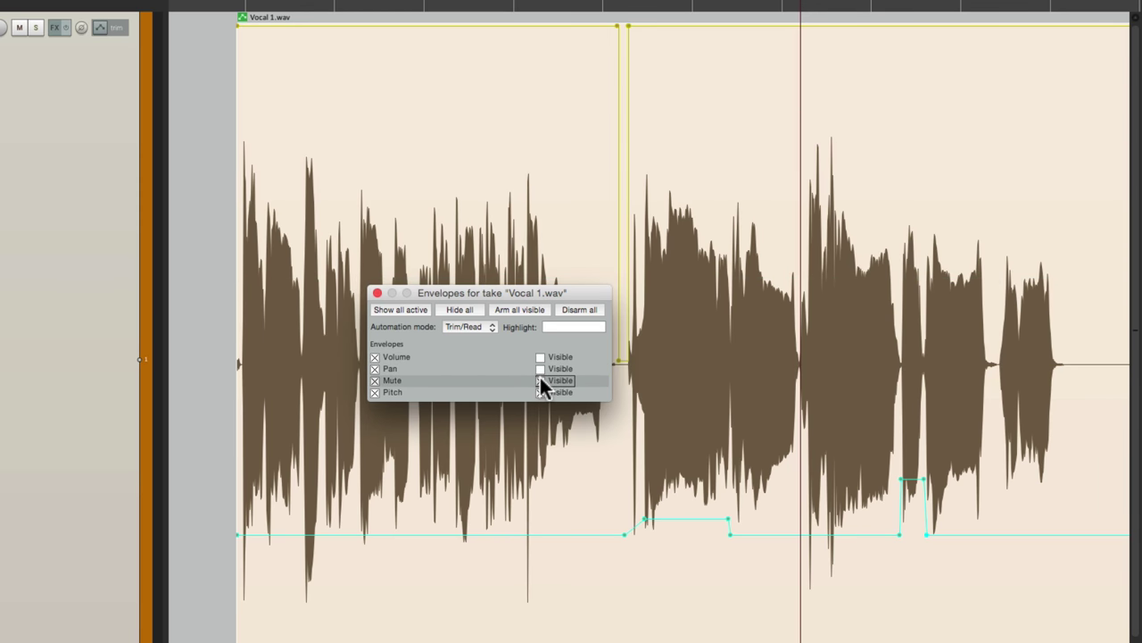
{"action": "left_click", "coordinate": [540, 379]}
{"action": "left_click", "coordinate": [540, 390]}
{"action": "left_click", "coordinate": [571, 357]}
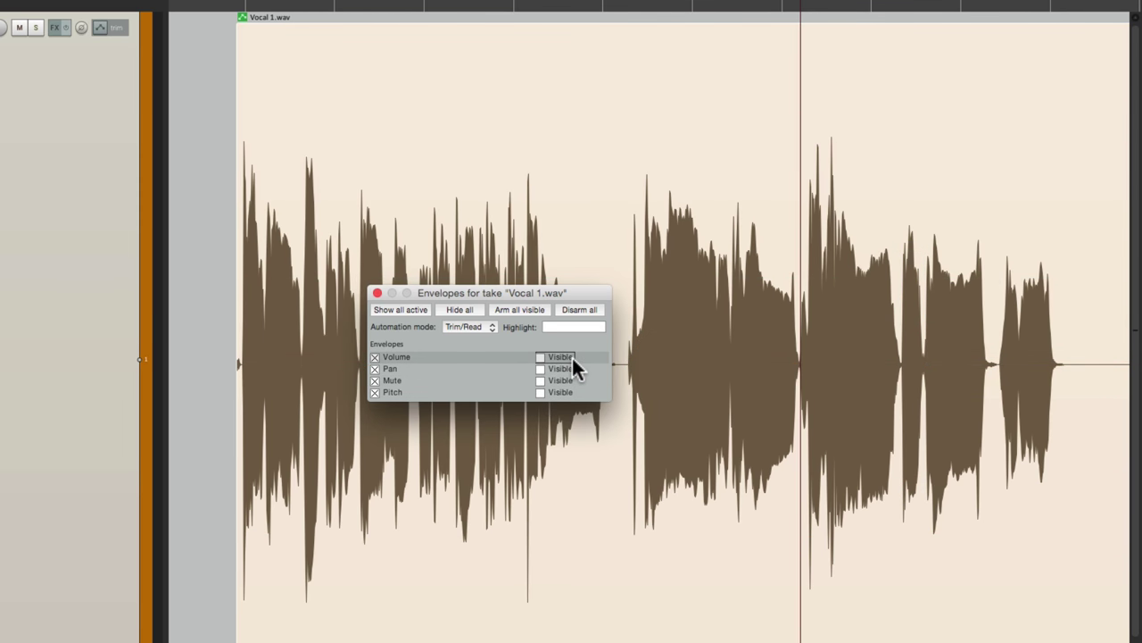
{"action": "left_click", "coordinate": [225, 230]}
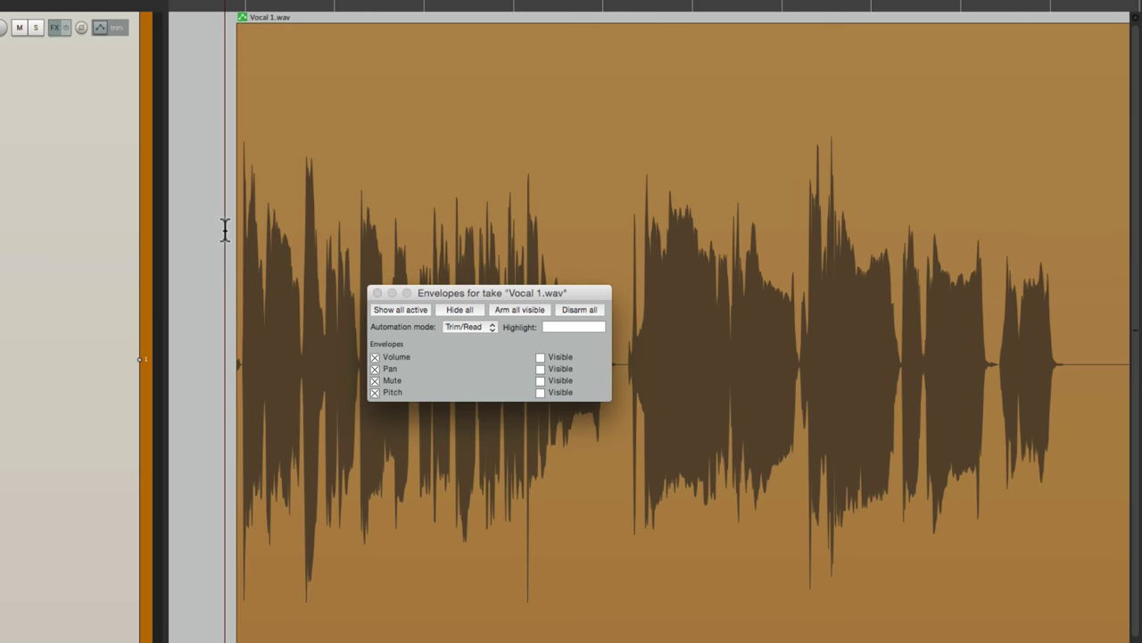
{"action": "scroll", "coordinate": [225, 229], "scroll_direction": "up", "scroll_amount": 2}
{"action": "scroll", "coordinate": [225, 229], "scroll_direction": "up", "scroll_amount": 2}
{"action": "key", "text": "space"}
- Move the take envelopes dialog aside, select the Pitch row and tick its Visible box
{"action": "left_click_drag", "start_coordinate": [418, 294], "coordinate": [343, 291]}
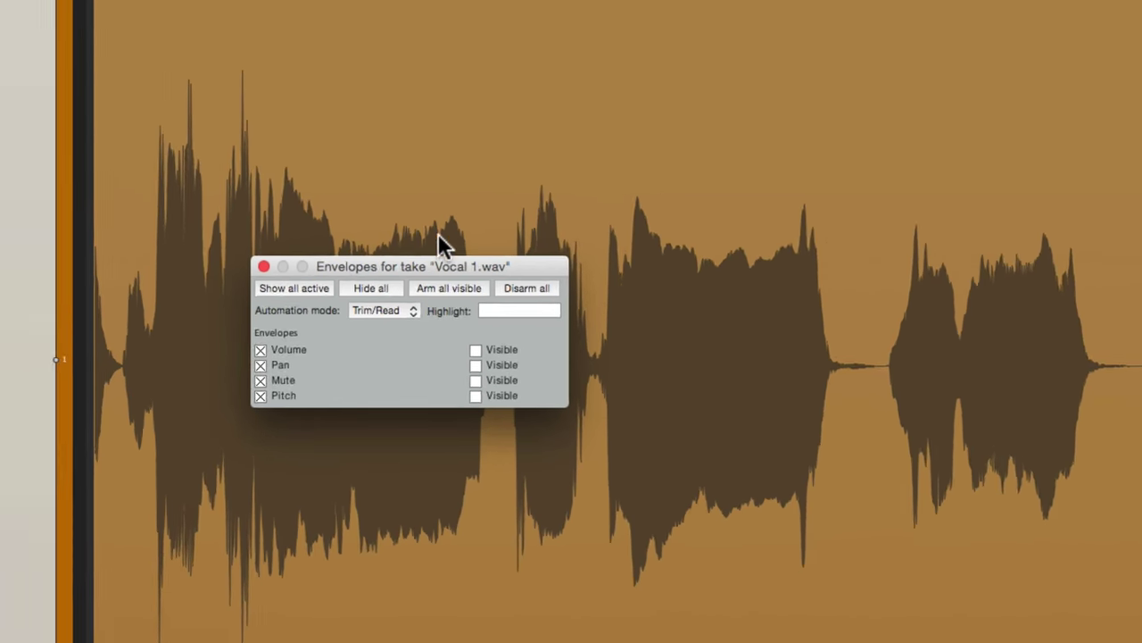
{"action": "left_click", "coordinate": [334, 388]}
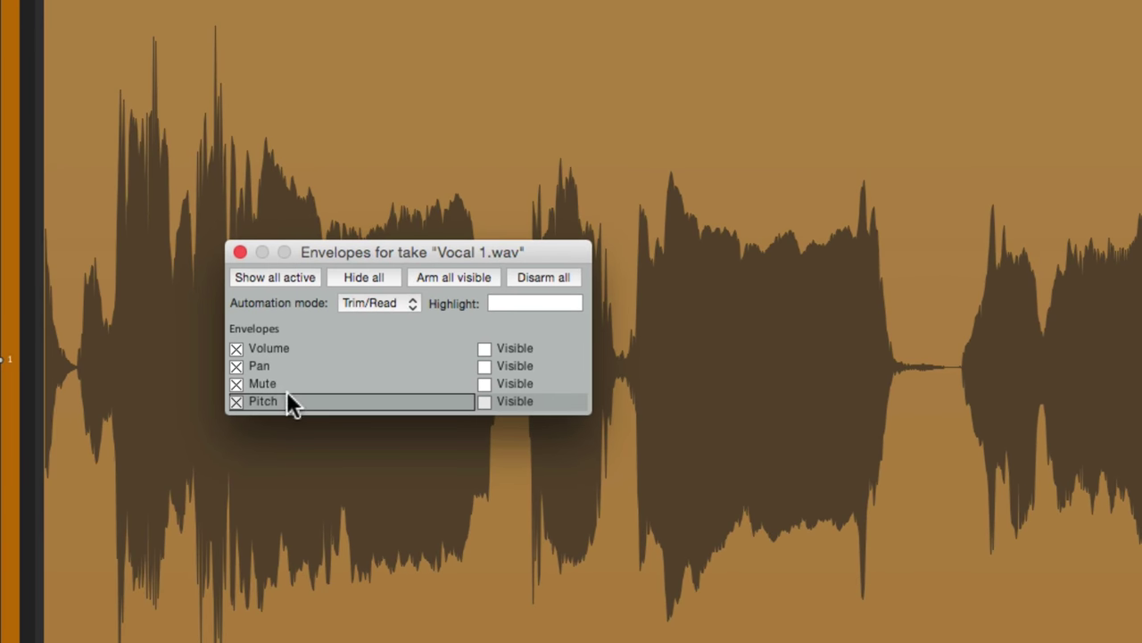
{"action": "left_click", "coordinate": [486, 402]}
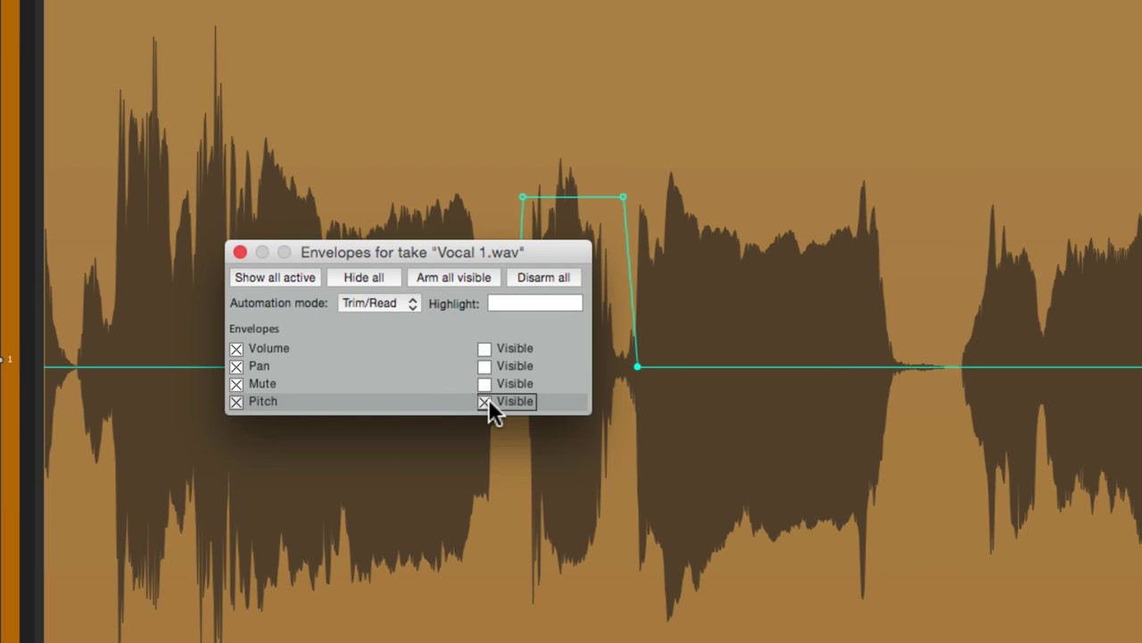